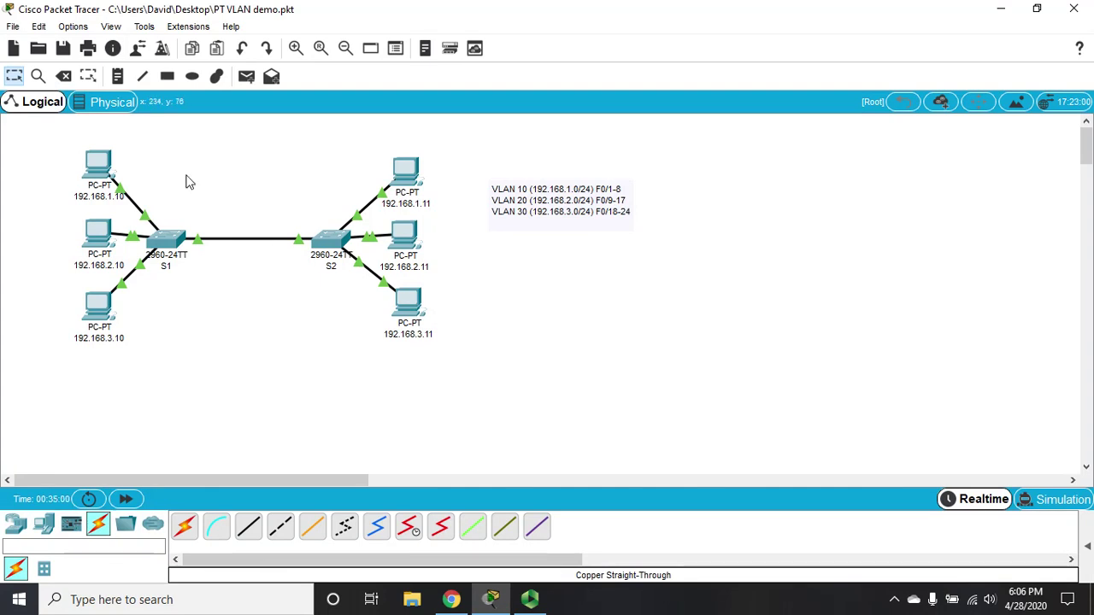
# Step: Review the IP configuration of PC 192.168.1.10, then close its window
pyautogui.click(107, 171)
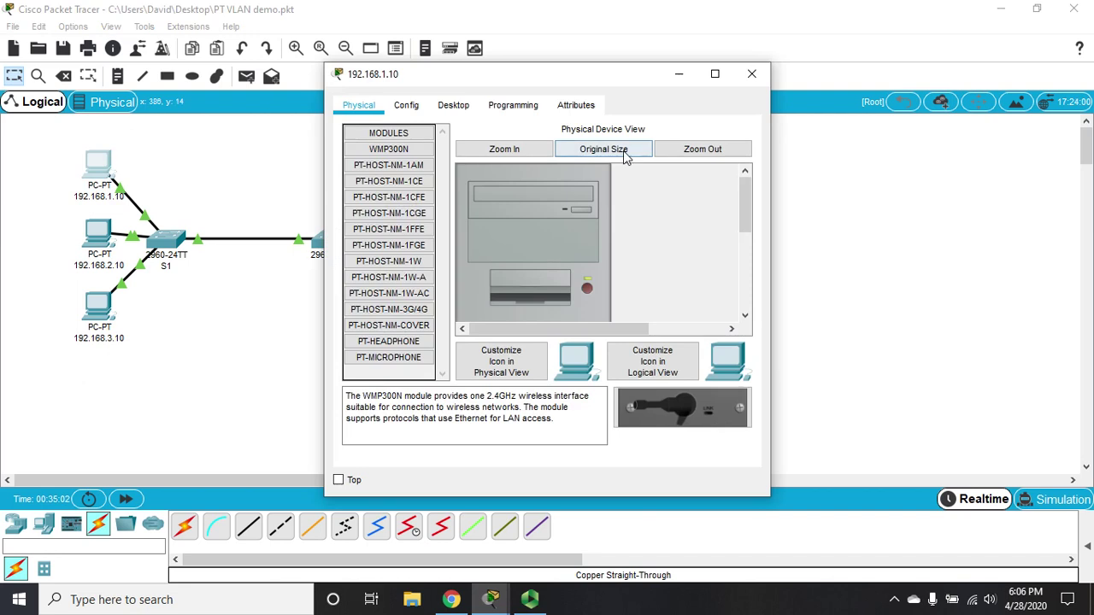
pyautogui.click(451, 105)
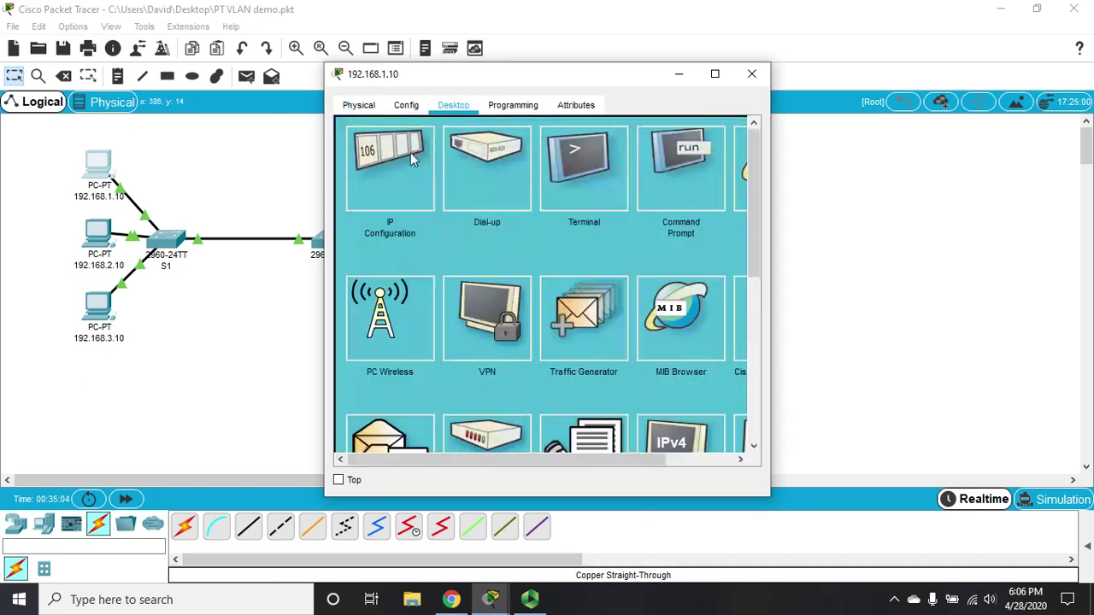
pyautogui.click(405, 158)
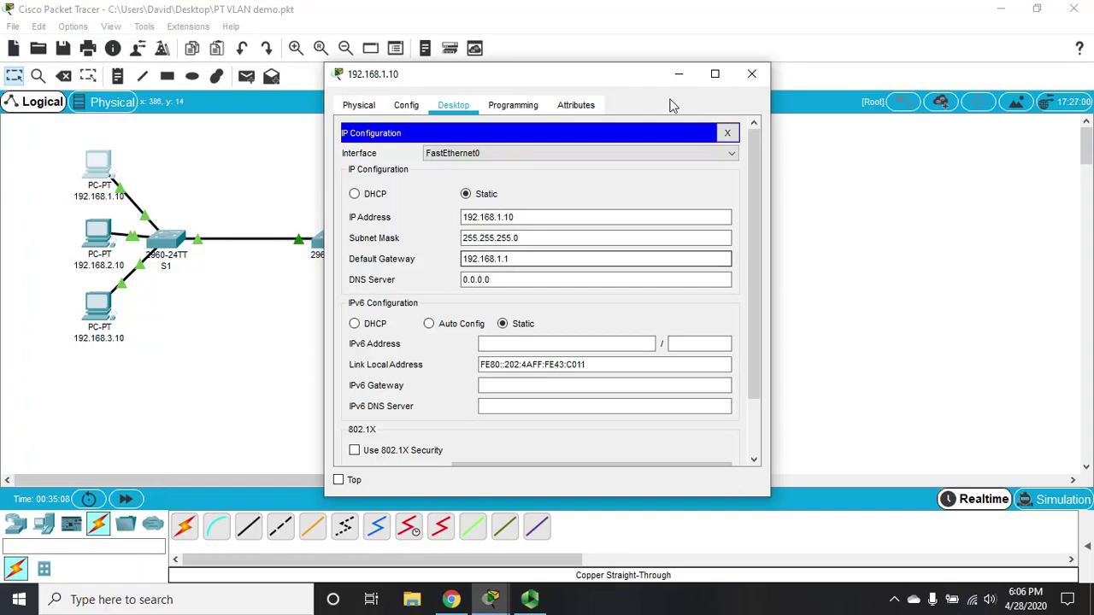
pyautogui.click(751, 75)
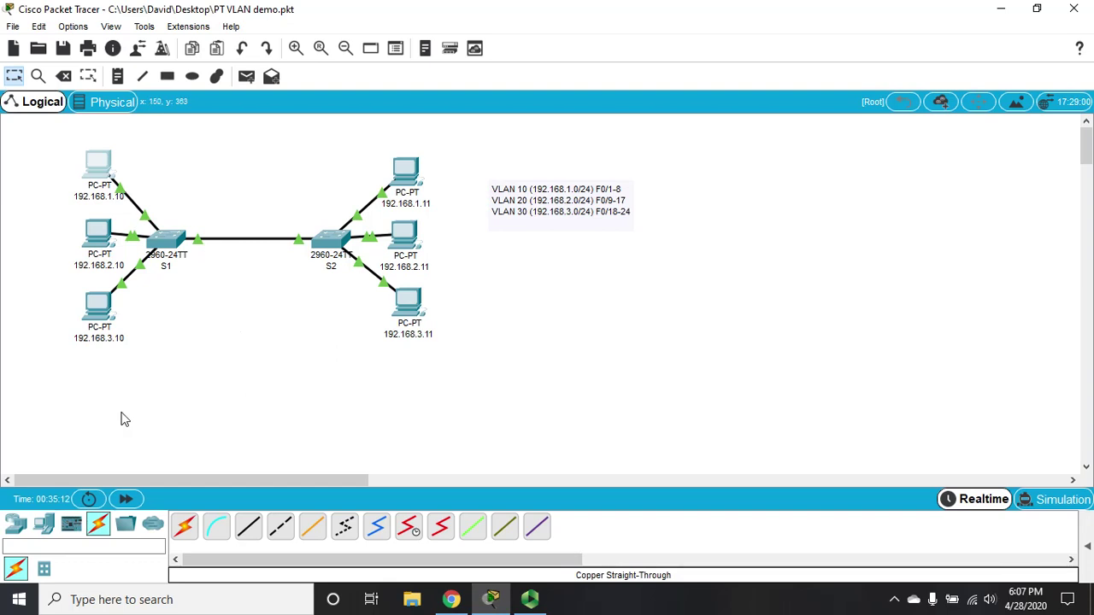
# Step: Place a 2911 router near S1, rename Router0 to R1, and open its window
pyautogui.click(15, 524)
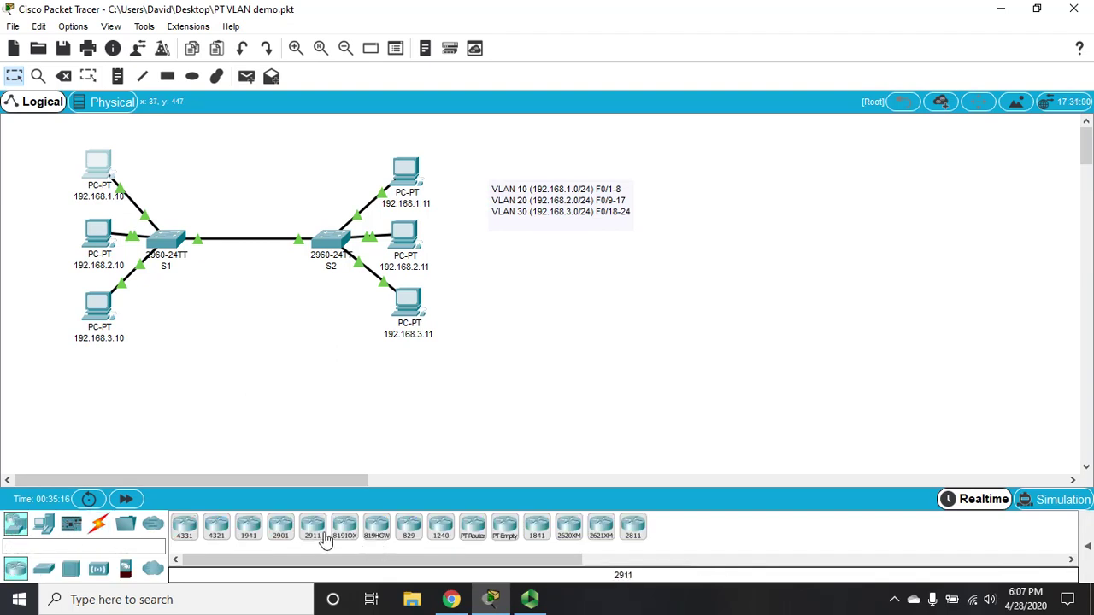
pyautogui.moveTo(315, 527); pyautogui.dragTo(203, 168)
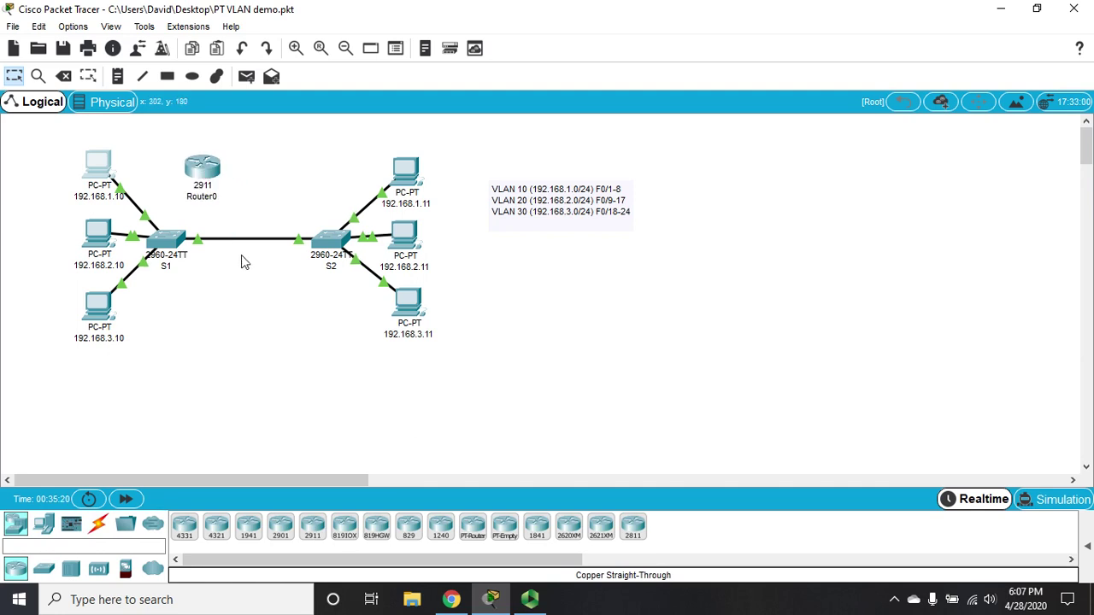
pyautogui.click(209, 197)
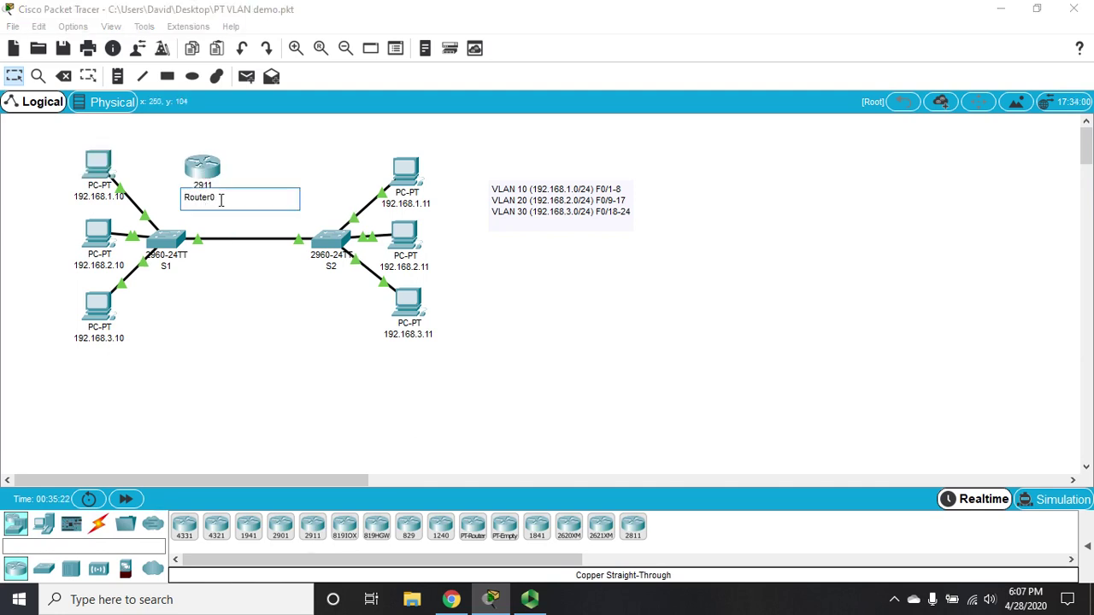
pyautogui.moveTo(219, 198); pyautogui.dragTo(183, 187)
pyautogui.write('R1')
pyautogui.press('Return')
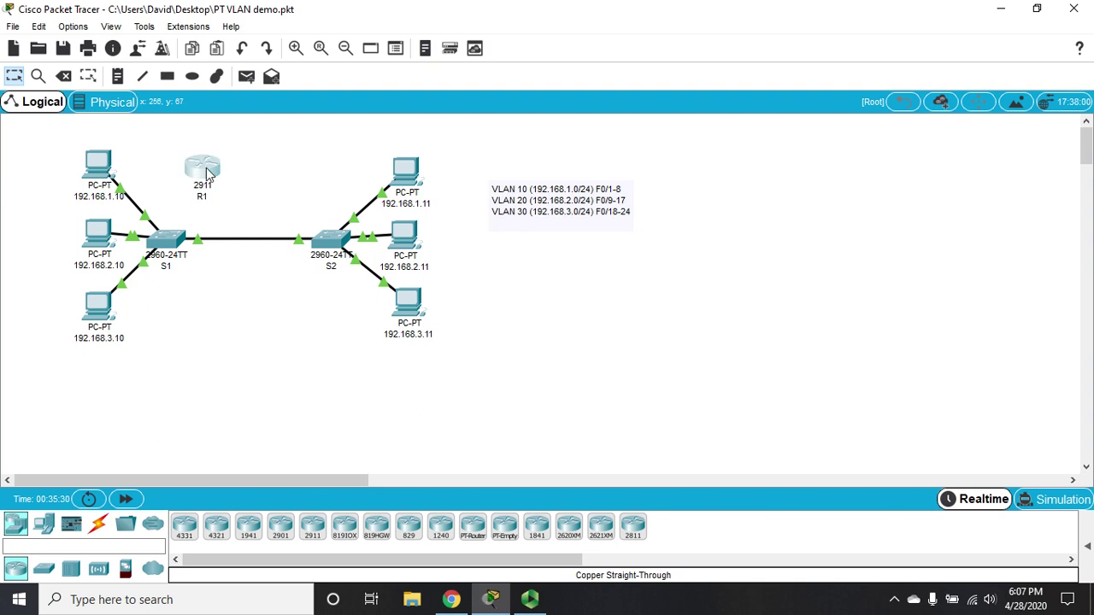
pyautogui.click(215, 170)
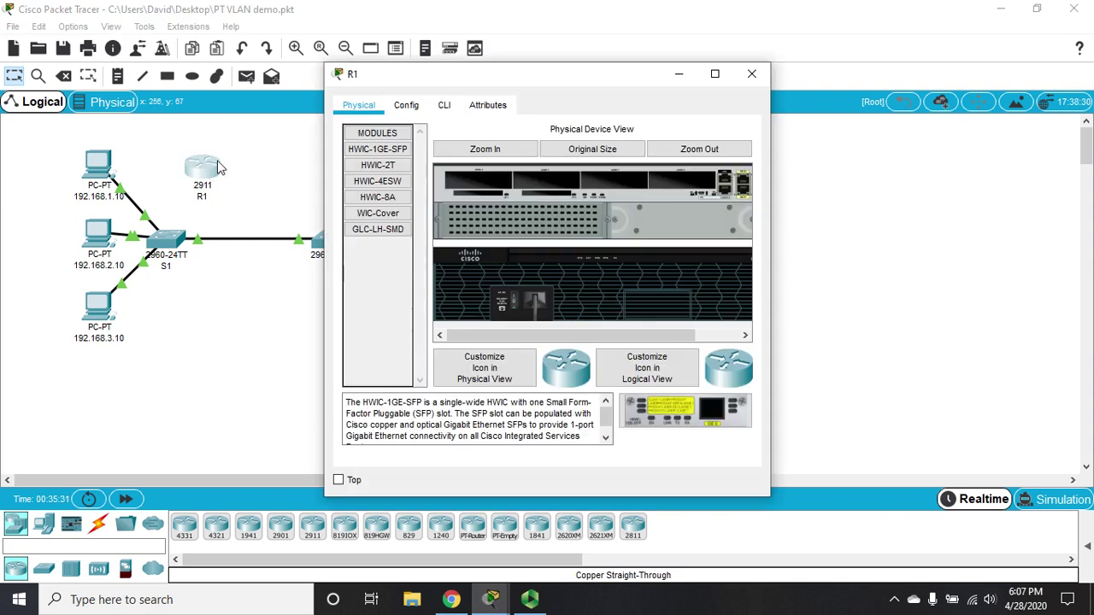
# Step: In R1's maximized CLI, decline initial setup and enter global configuration mode
pyautogui.click(444, 107)
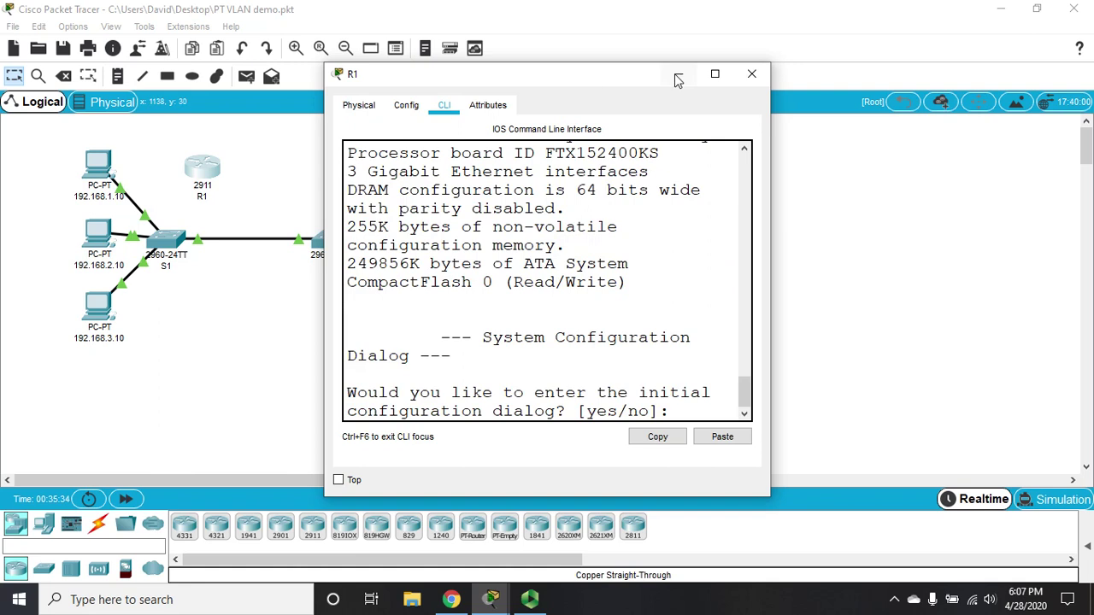
pyautogui.click(716, 75)
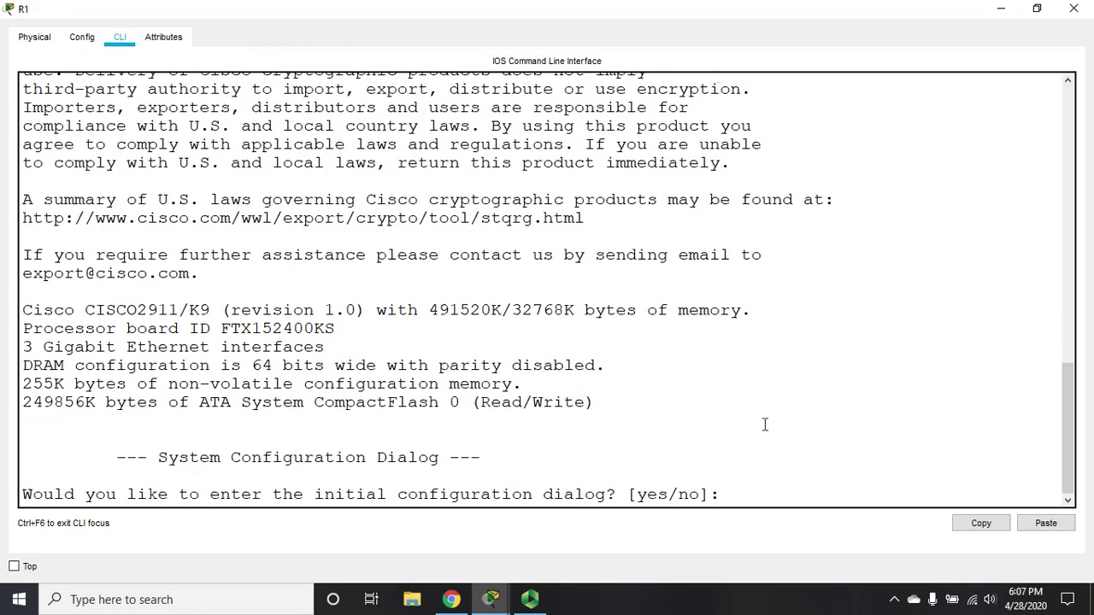
pyautogui.write('no')
pyautogui.press('Return')
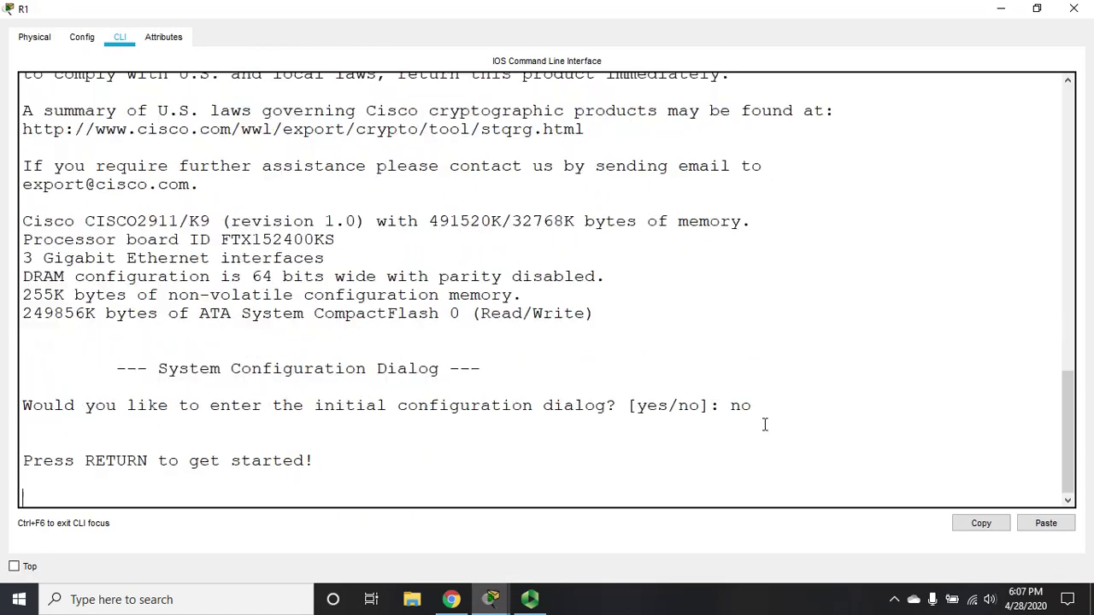
pyautogui.press('Return')
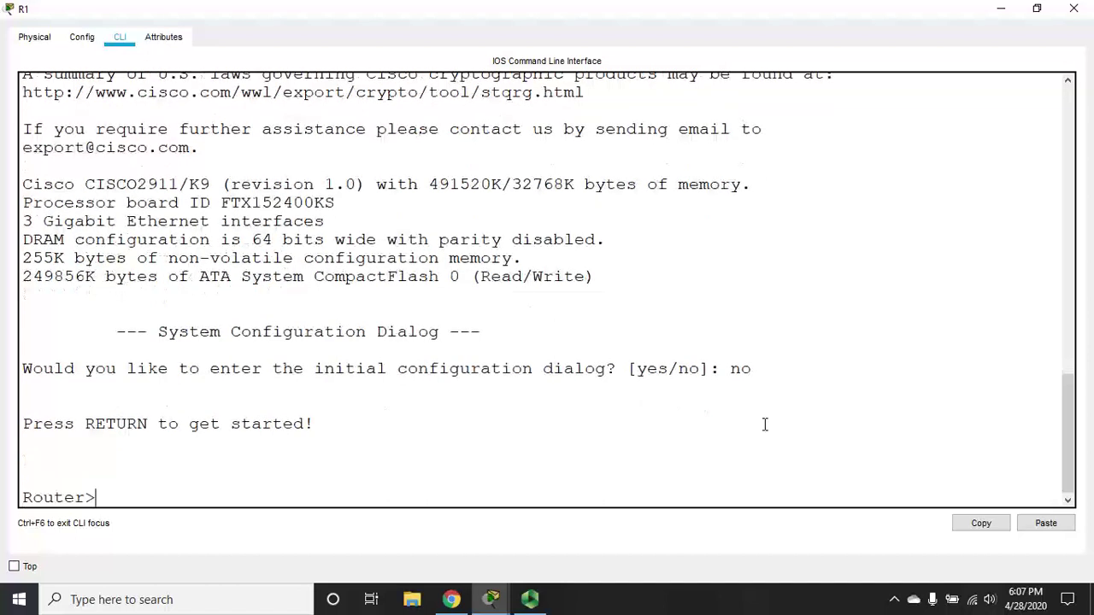
pyautogui.write('en')
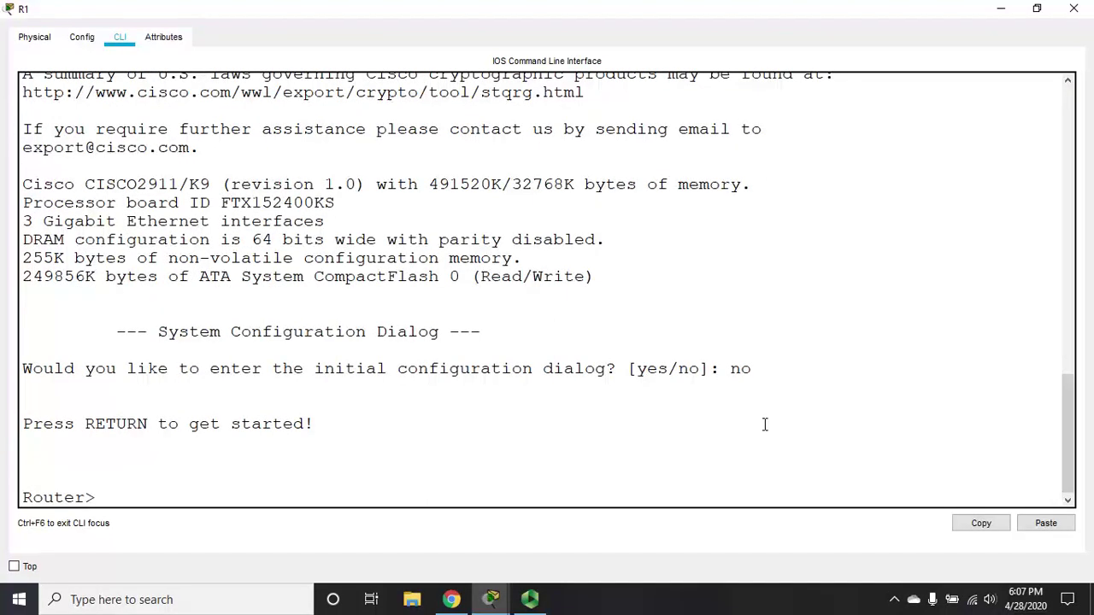
pyautogui.press('Return')
pyautogui.write('config t')
pyautogui.press('Return')
# Step: Select interface g0/0 and set its description to VLAN 10
pyautogui.write('inr g')
pyautogui.write('0/')
pyautogui.write('0')
pyautogui.press('BackSpace')
pyautogui.write('/0')
pyautogui.press('Return')
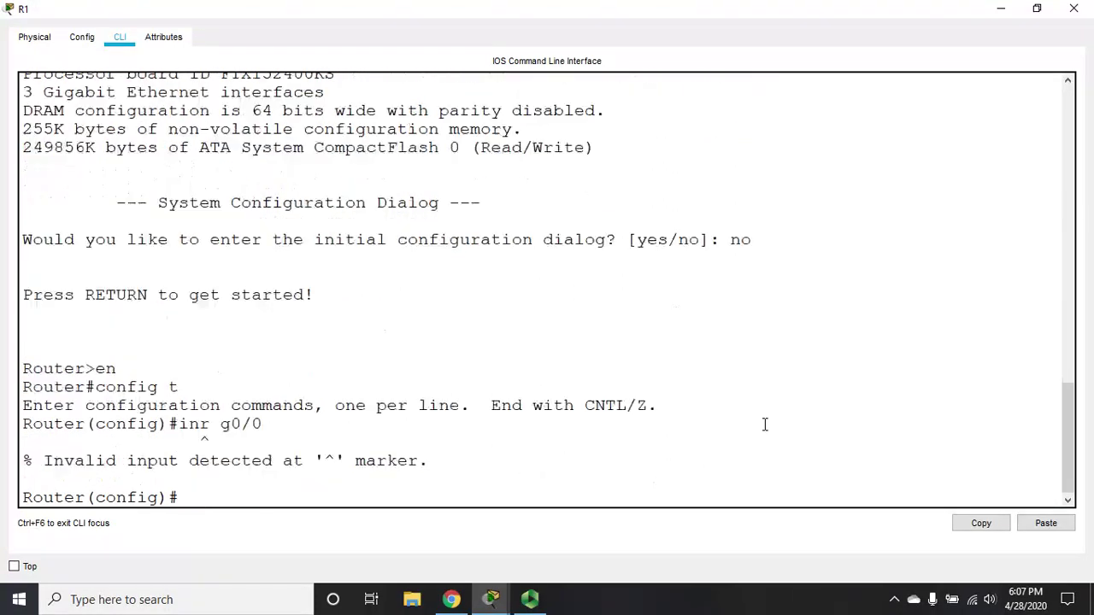
pyautogui.write('int g0/0')
pyautogui.press('Return')
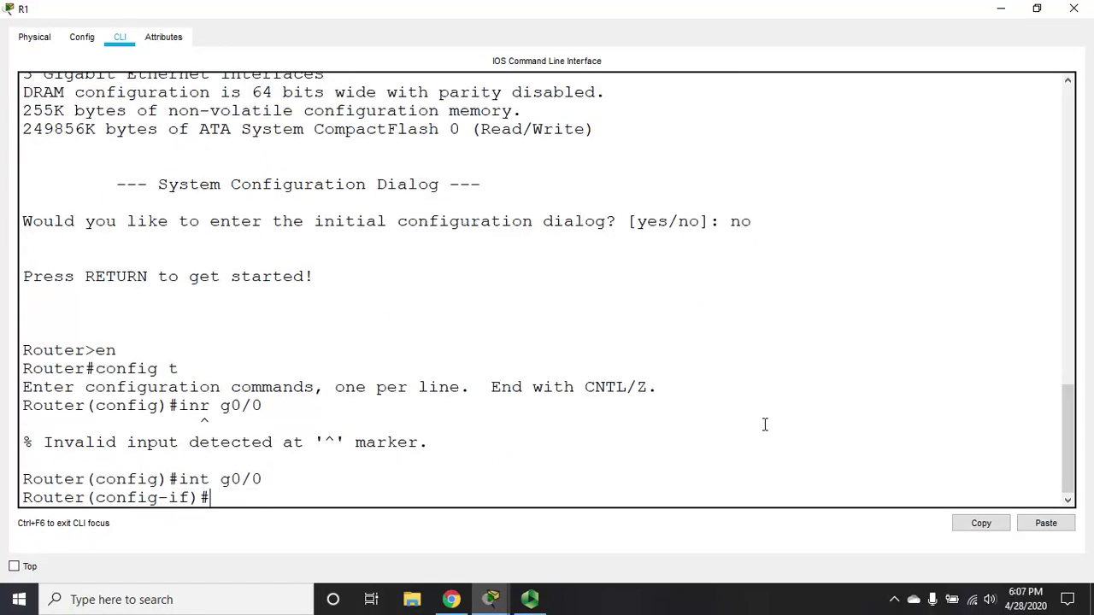
pyautogui.write('desc VLAN 10')
pyautogui.press('Return')
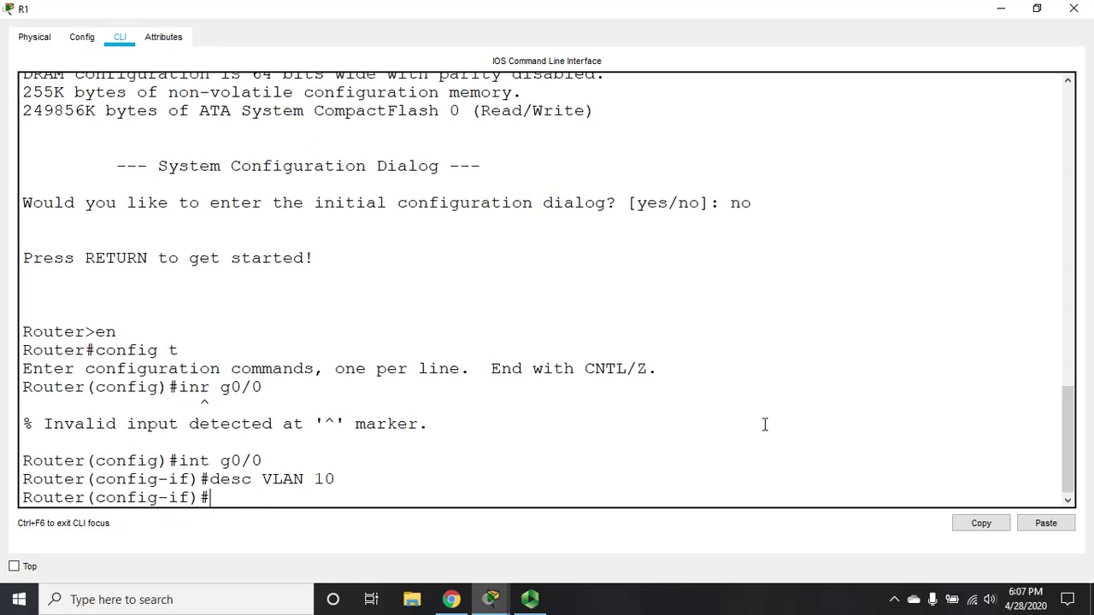
# Step: Assign 192.168.1.1 255.255.255.0 to g0/0 and bring it up with no shut
pyautogui.write('ip add 192.168.1.')
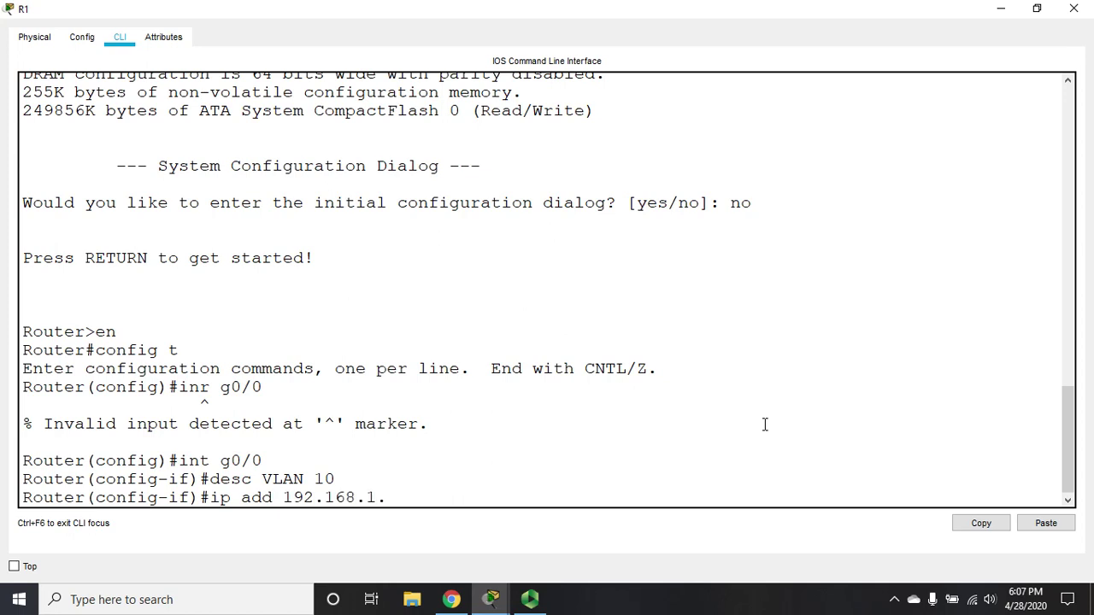
pyautogui.write('1 255.255.255.0')
pyautogui.press('Return')
pyautogui.write('no shtu')
pyautogui.press('Return')
pyautogui.write('no sut')
pyautogui.press('Return')
pyautogui.write('no shut')
pyautogui.press('Return')
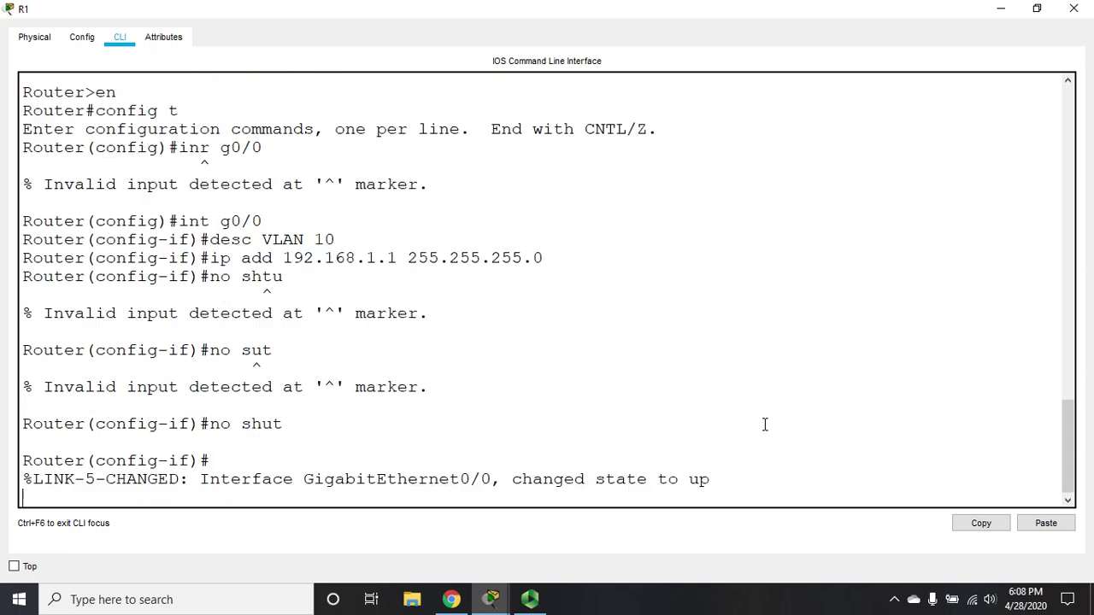
pyautogui.write('int g0/1')
# Step: Select g0/1, describe it as VLAN 20, and assign 192.168.2.1 255.255.255.0
pyautogui.press('Return')
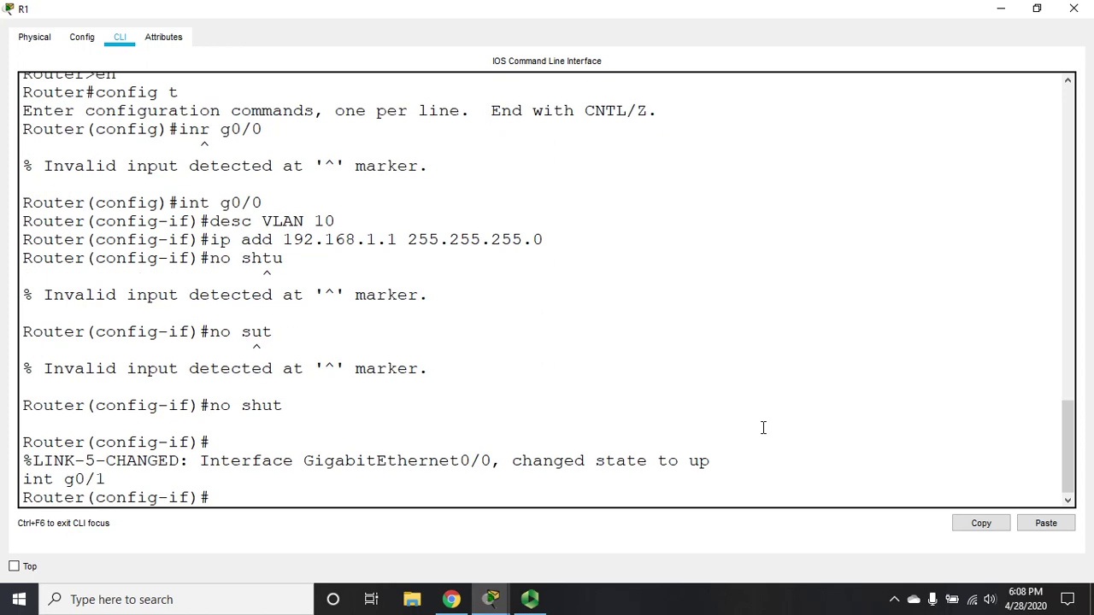
pyautogui.write('desc VLAN 20')
pyautogui.press('Return')
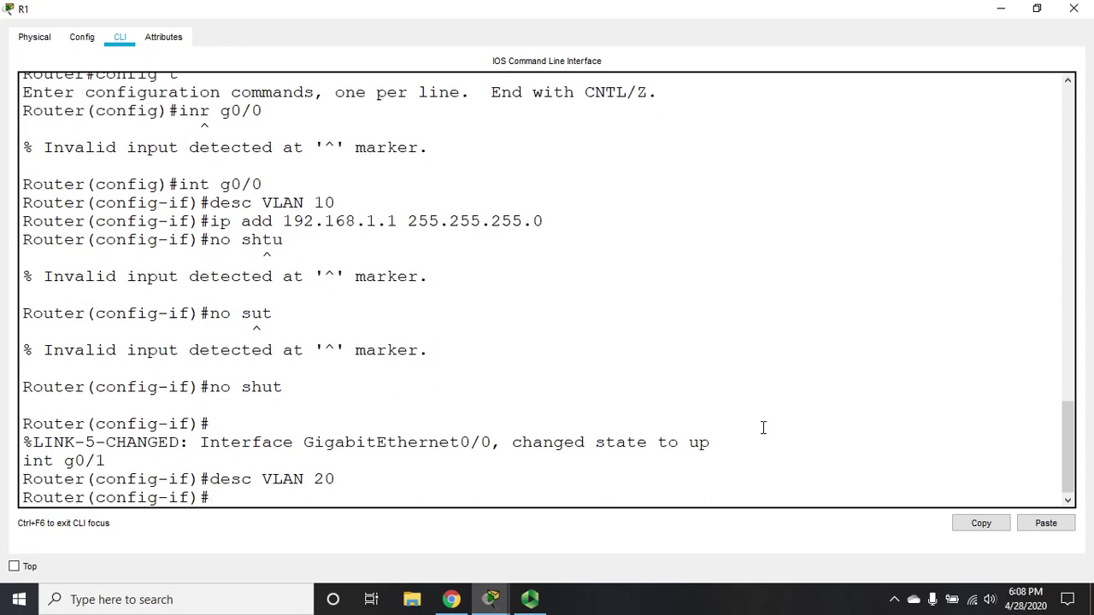
pyautogui.write('ip add 1892.168')
pyautogui.press('BackSpace')
pyautogui.press('BackSpace')
pyautogui.press('BackSpace')
pyautogui.press('BackSpace')
pyautogui.press('BackSpace')
pyautogui.press('BackSpace')
pyautogui.press('BackSpace')
pyautogui.write('92.168.2.1')
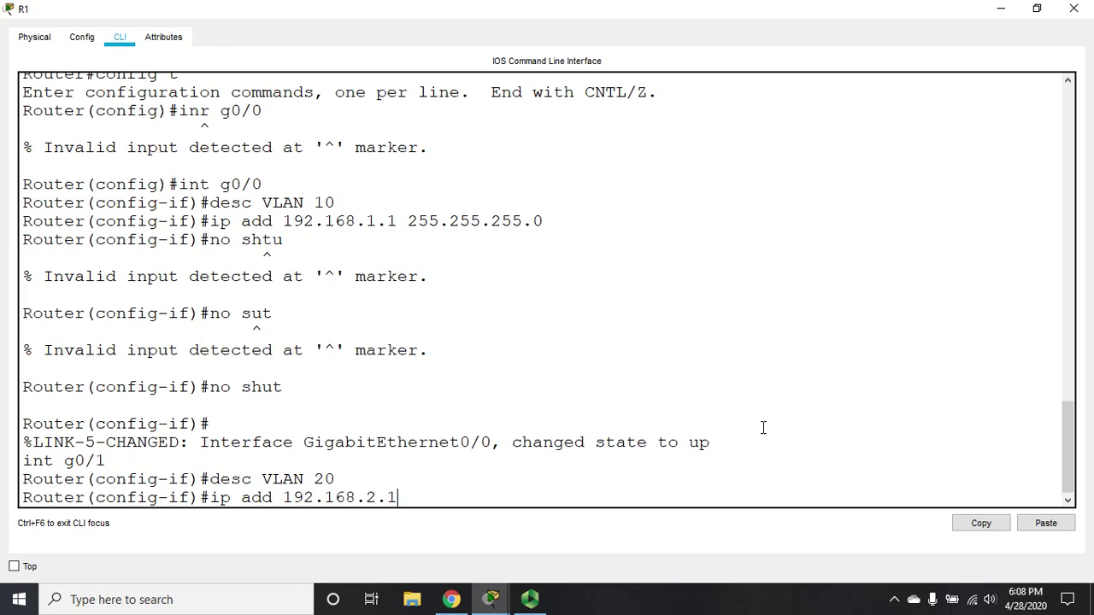
pyautogui.write(' 255.255.255.0')
pyautogui.press('Return')
# Step: Enable g0/1, then select g0/2 and describe it as VLAN 30
pyautogui.write('no shut')
pyautogui.press('Return')
pyautogui.write('int g0/2')
pyautogui.press('Return')
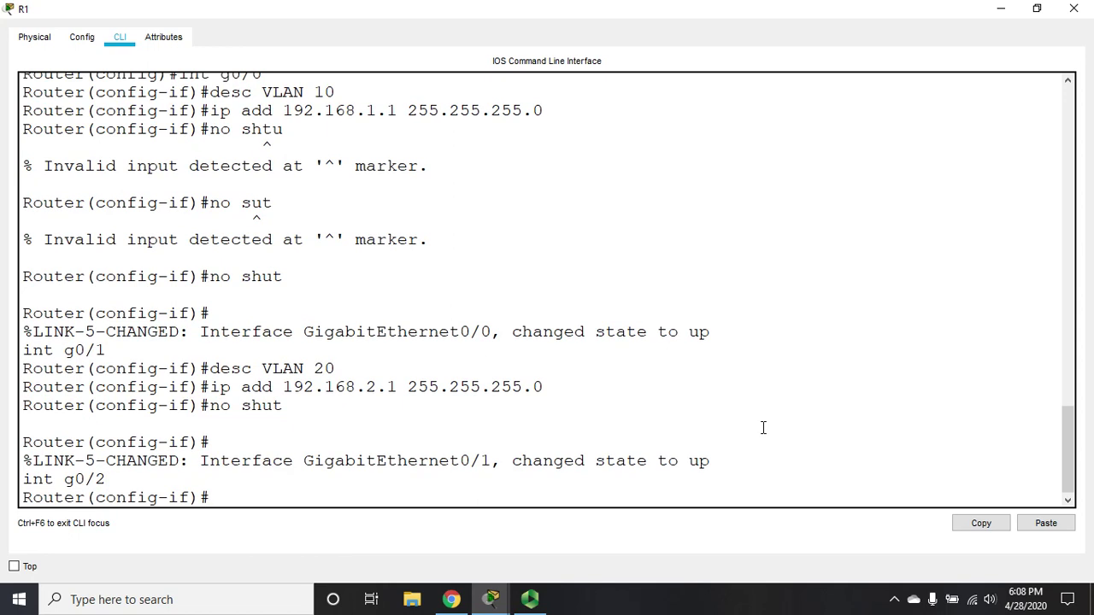
pyautogui.write('desc')
pyautogui.press('Return')
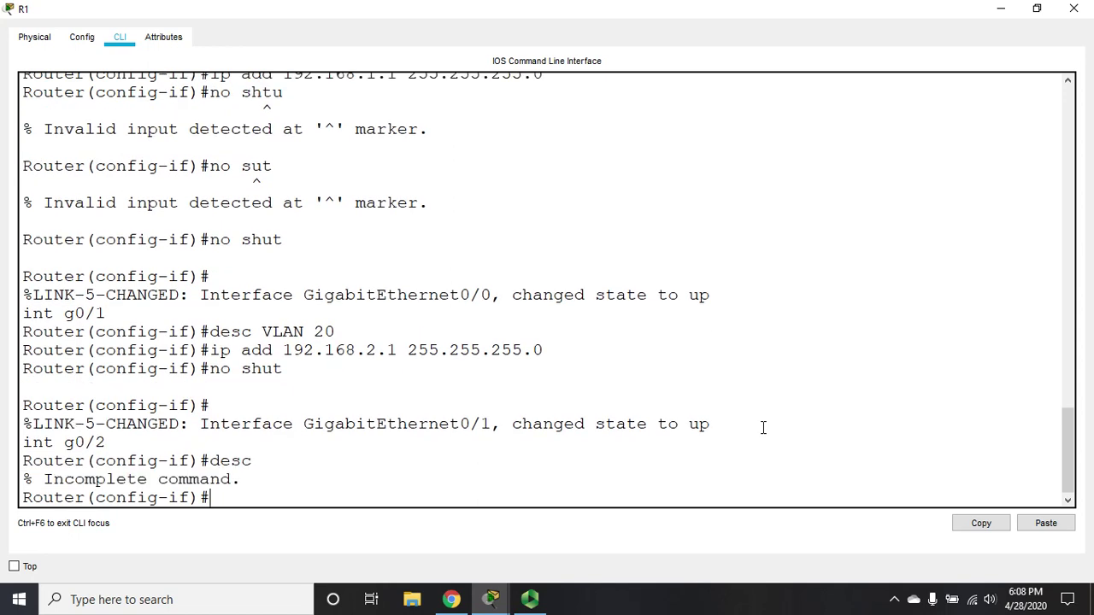
pyautogui.press('Up')
pyautogui.write('VLAN 30')
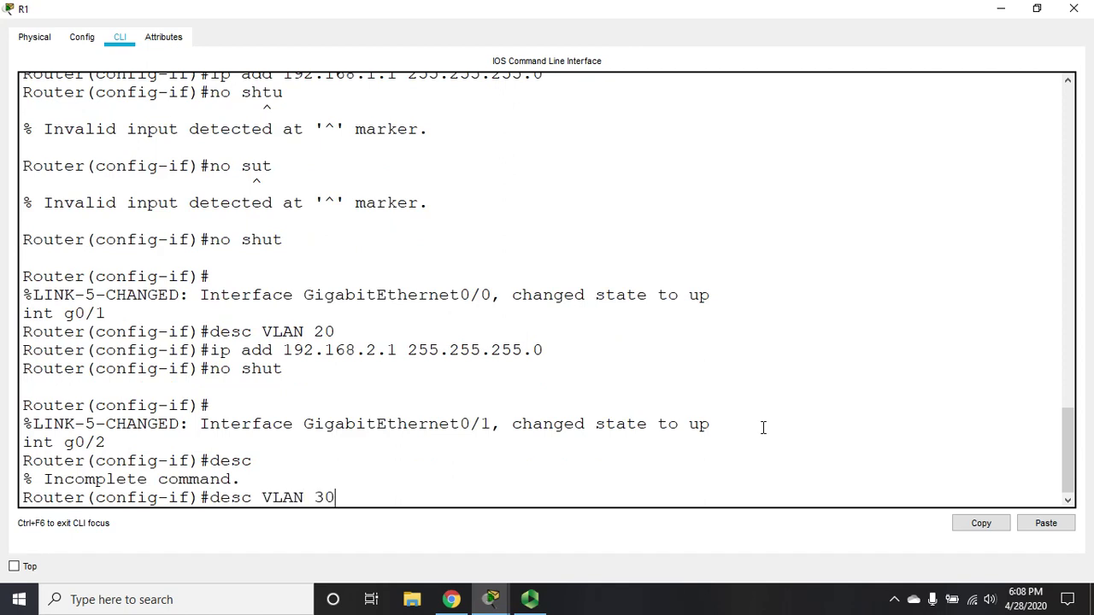
pyautogui.press('Return')
# Step: Assign 192.168.3.1 255.255.255.0 to g0/2 and enable it with no shut
pyautogui.write('iop')
pyautogui.press('BackSpace')
pyautogui.press('BackSpace')
pyautogui.write('p ad')
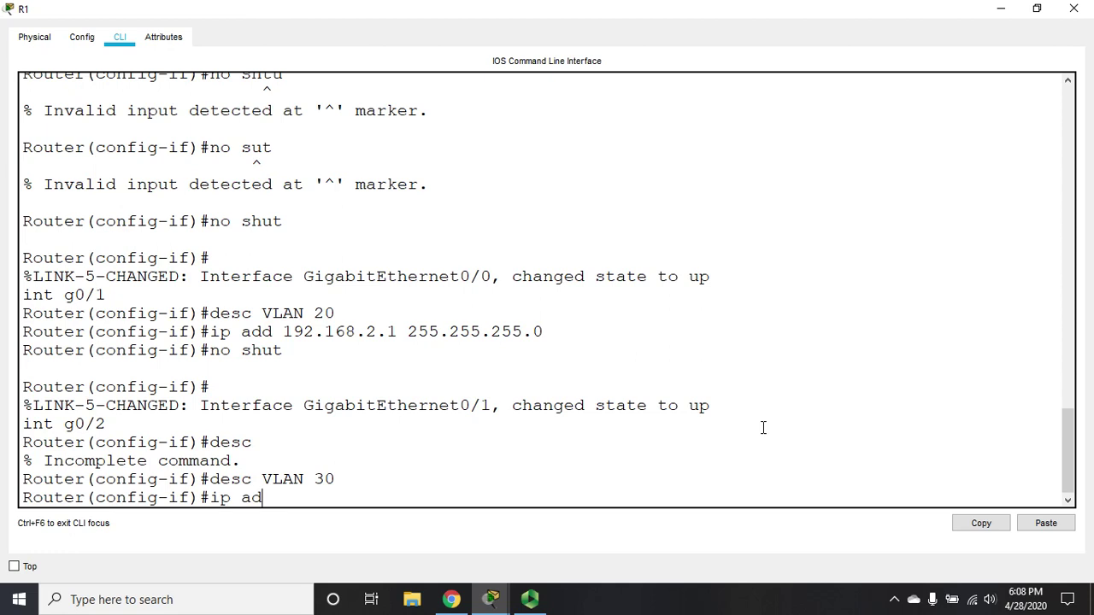
pyautogui.write('d 192.168.3.1 255.2')
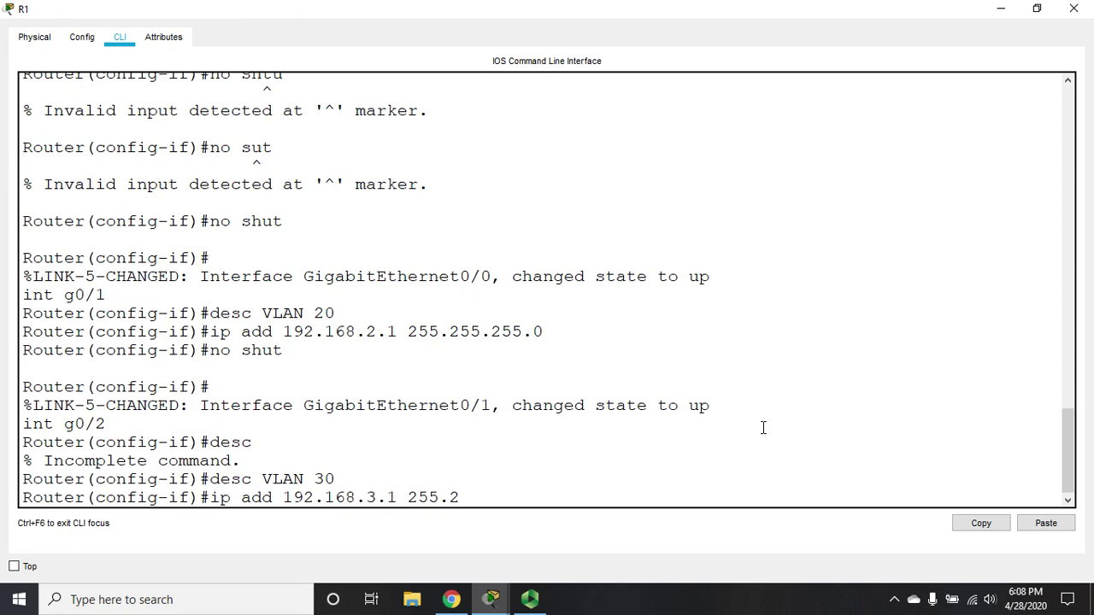
pyautogui.write('55.255.0')
pyautogui.press('Return')
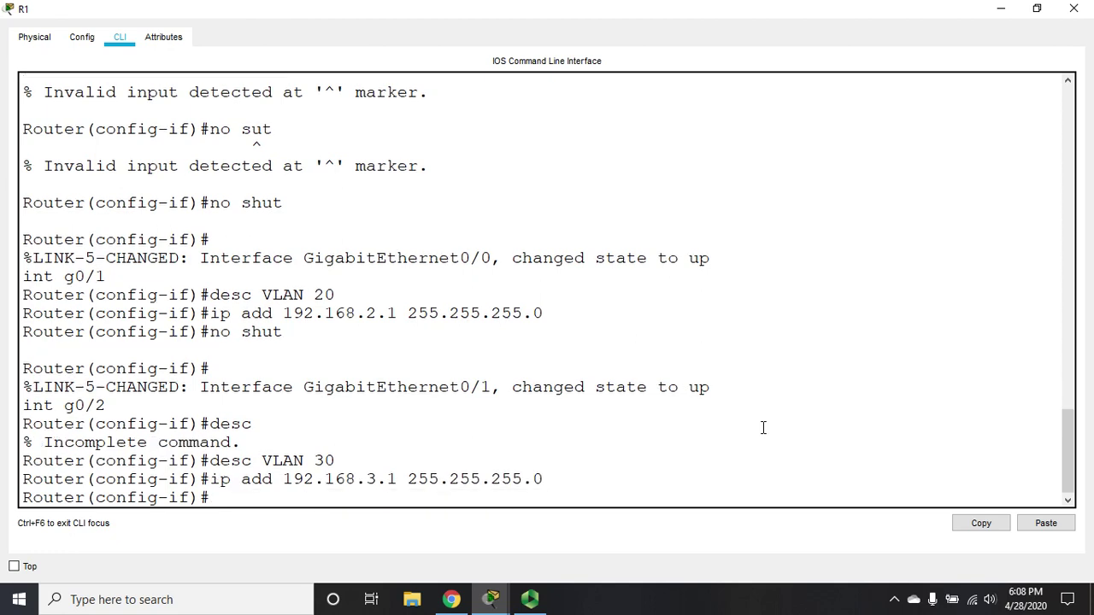
pyautogui.write('no shut')
pyautogui.press('Return')
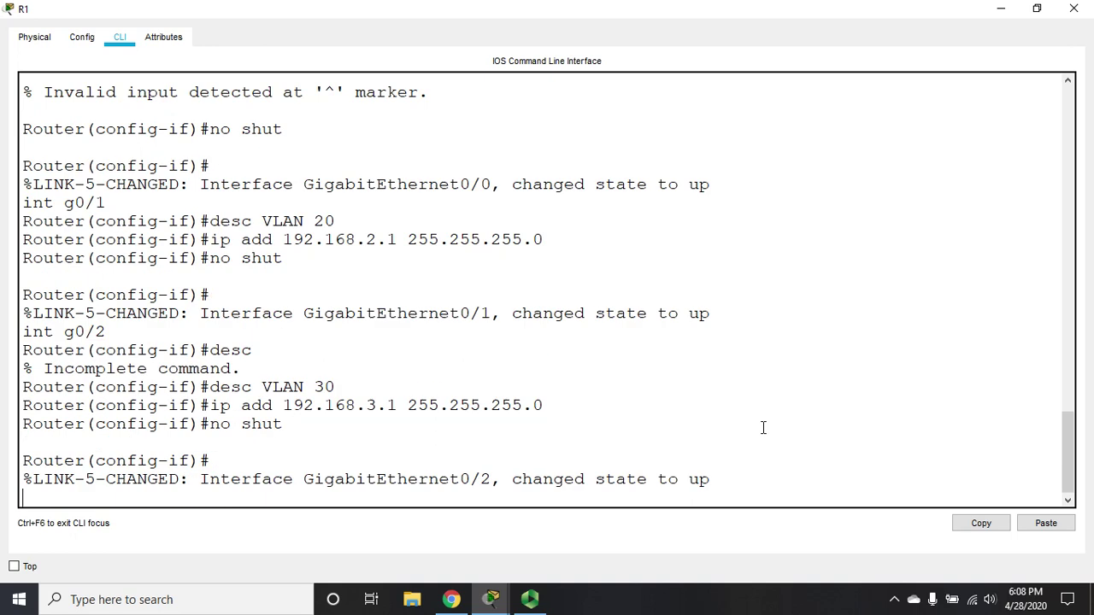
pyautogui.press('Return')
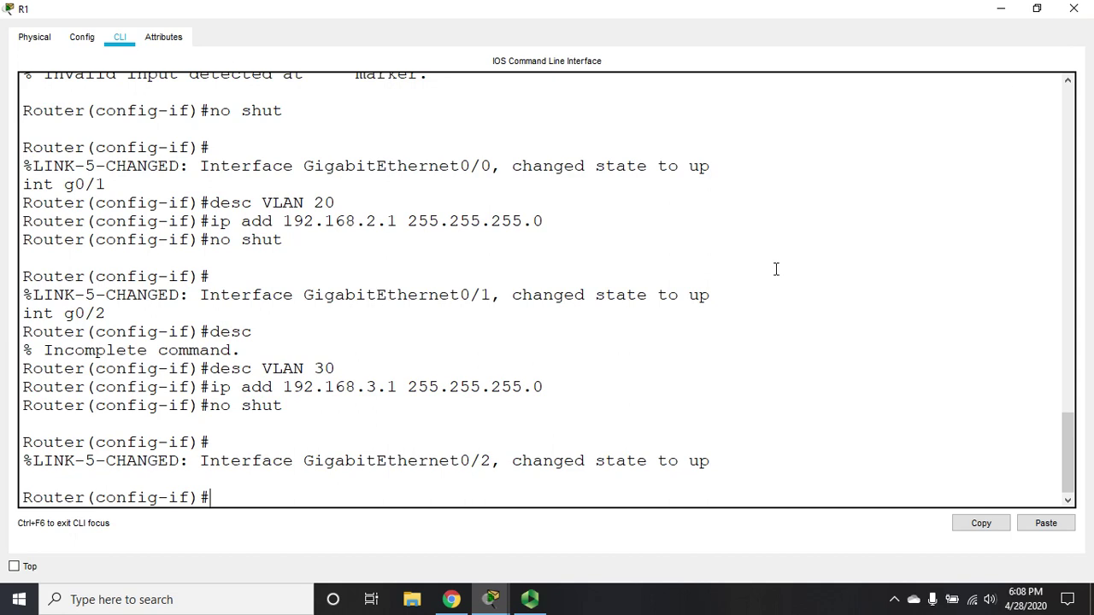
# Step: Exit configuration mode and page through R1's running configuration with sh run
pyautogui.write('end')
pyautogui.press('Return')
pyautogui.write('sh run')
pyautogui.press('Return')
pyautogui.press('space')
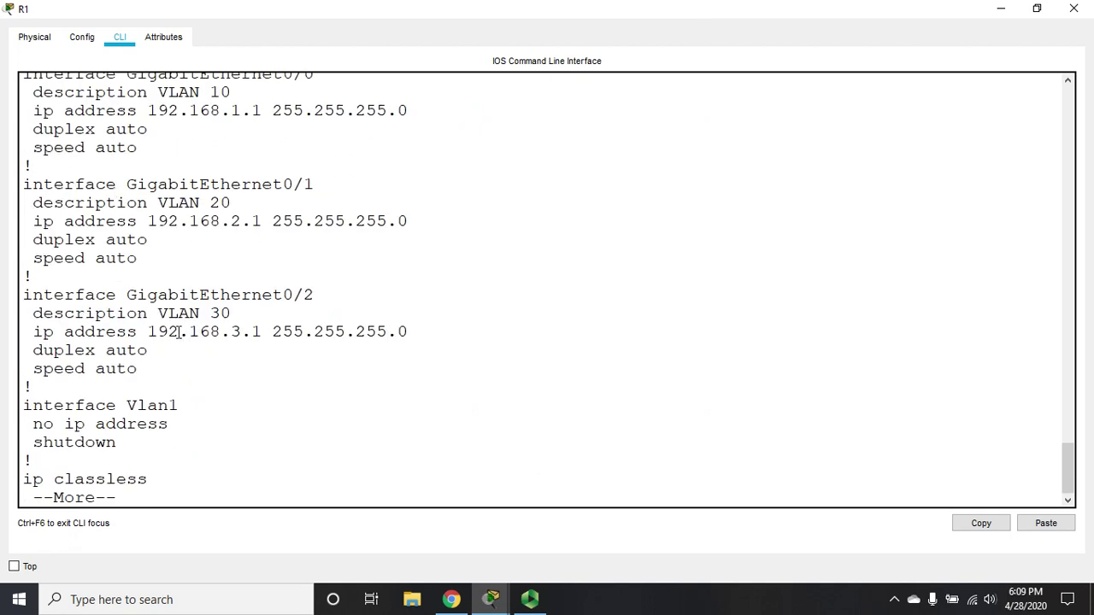
pyautogui.press('space')
# Step: Check sh ip int br shows 192.168.1.1, 192.168.2.1, 192.168.3.1, then close R1
pyautogui.write('sh ip int br')
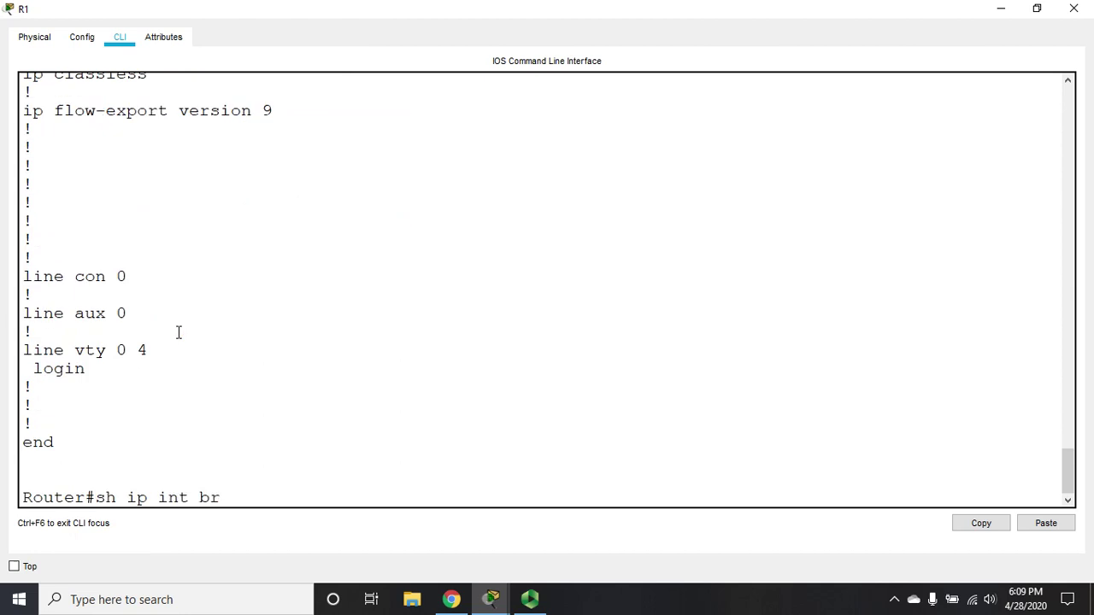
pyautogui.press('Return')
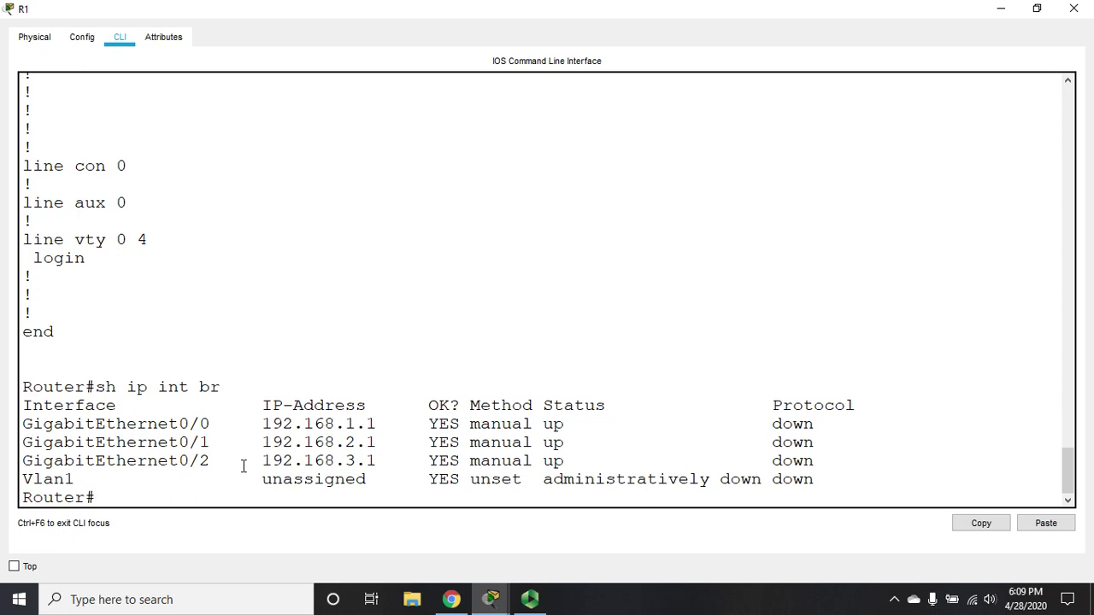
pyautogui.click(1075, 9)
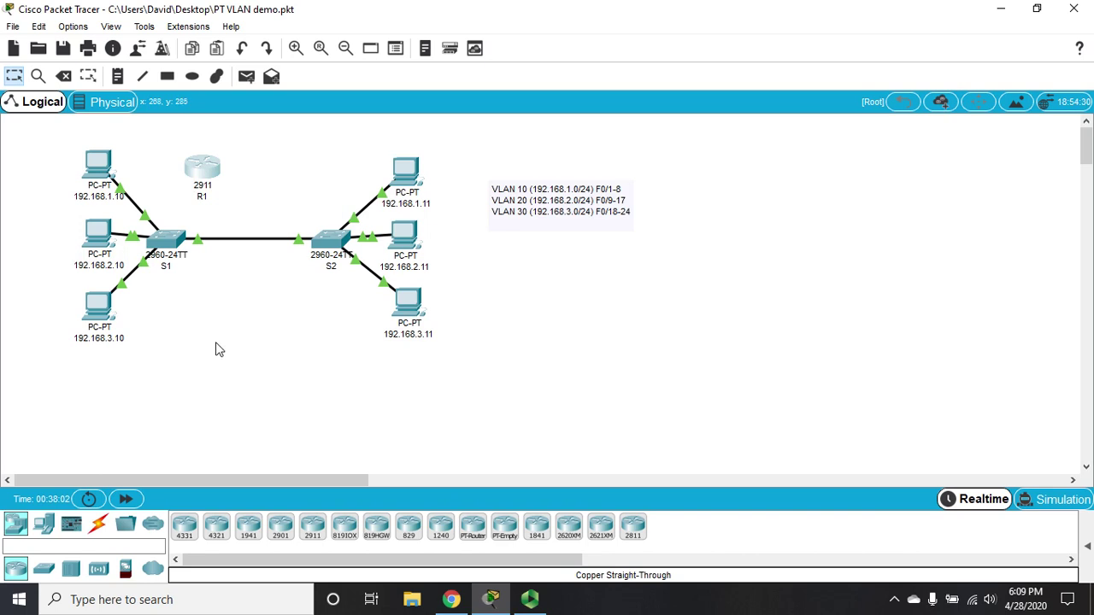
# Step: Cable R1 GigabitEthernet0/0 to S1 FastEthernet0/8 with copper straight-through
pyautogui.click(97, 524)
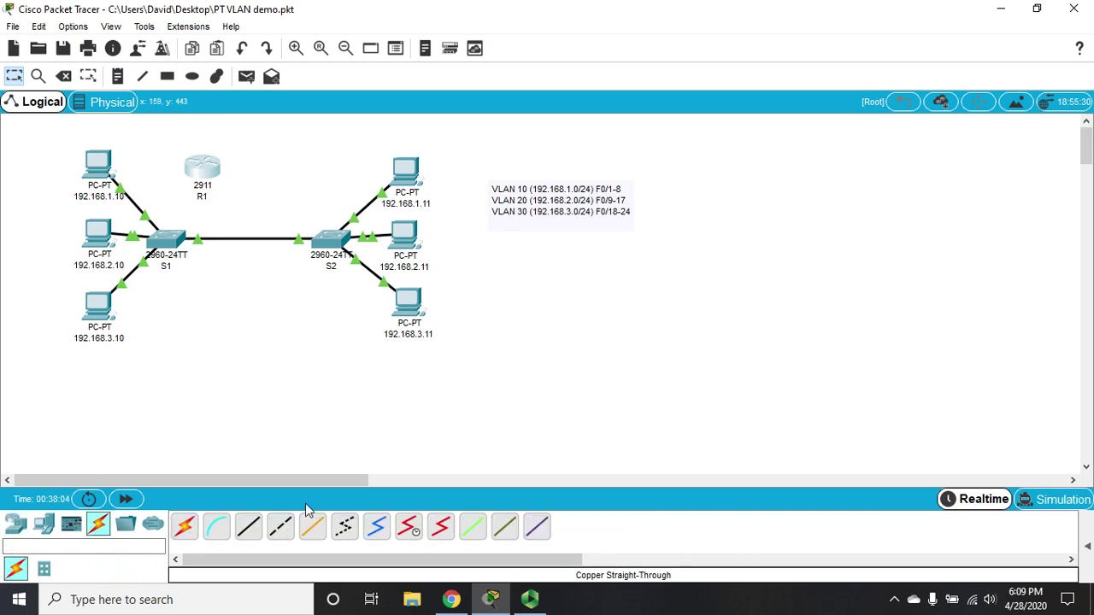
pyautogui.click(249, 526)
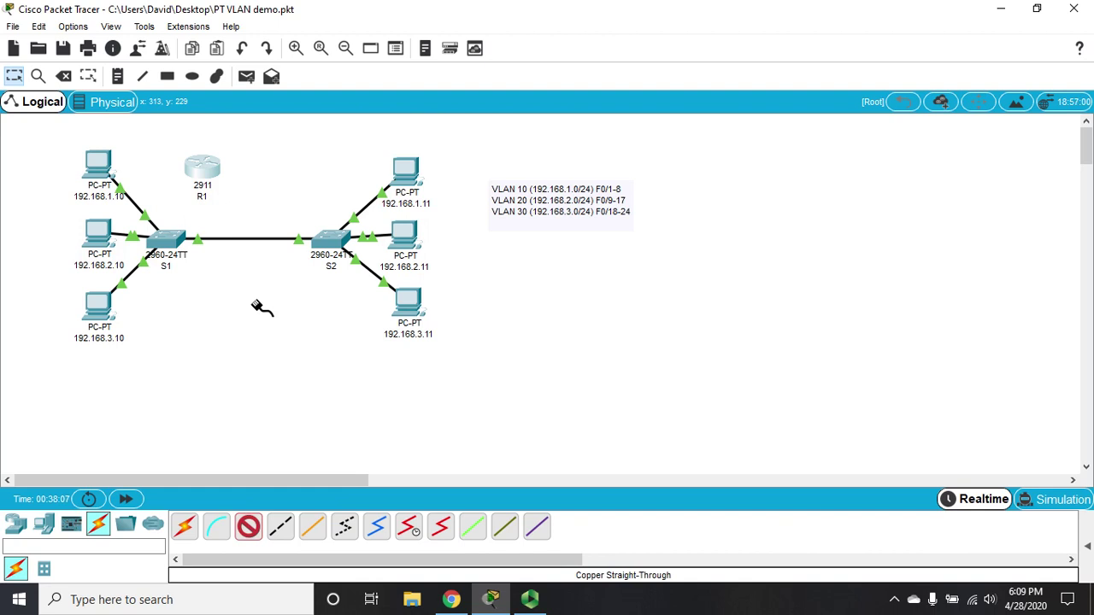
pyautogui.click(205, 169)
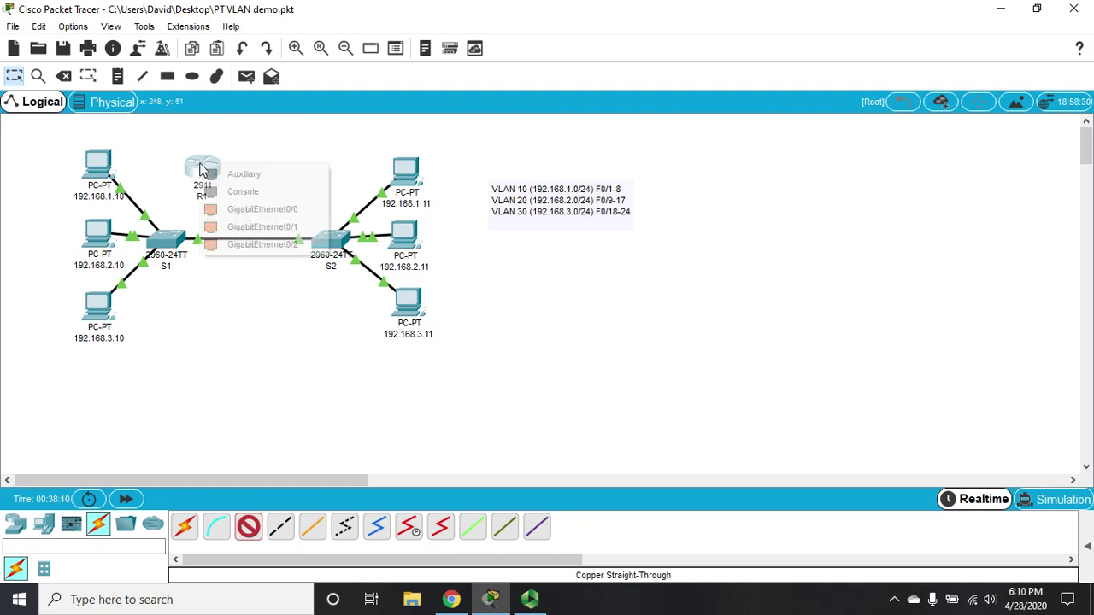
pyautogui.click(253, 209)
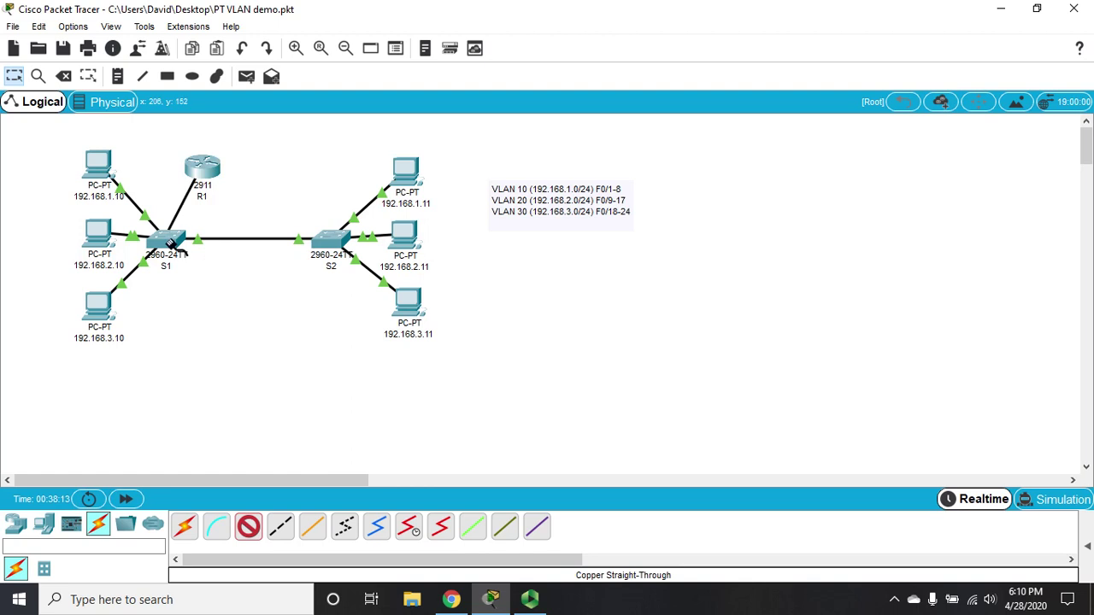
pyautogui.click(169, 245)
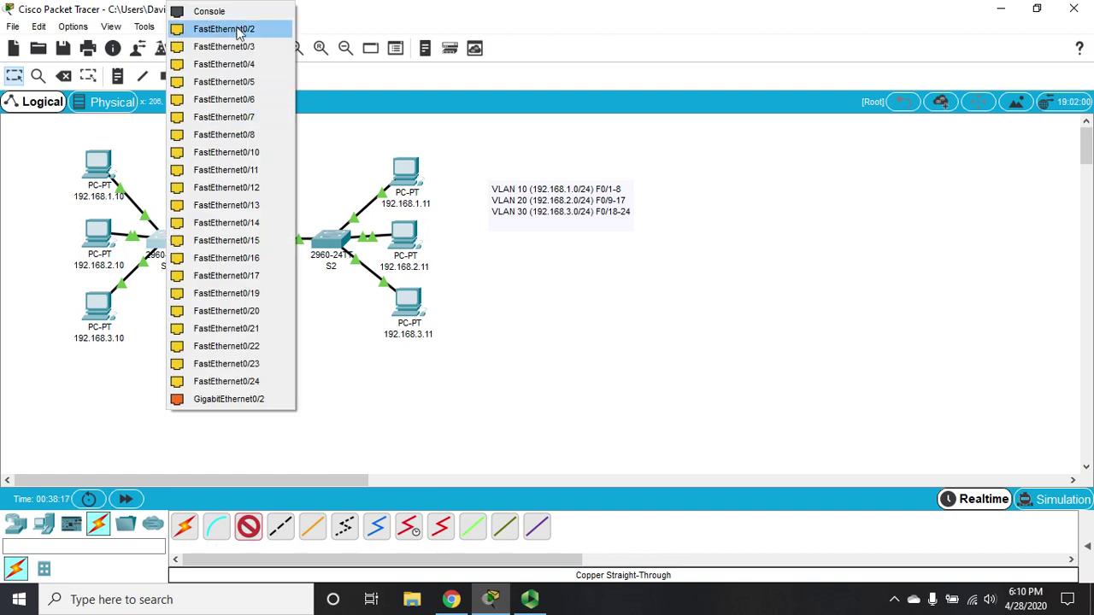
pyautogui.click(224, 135)
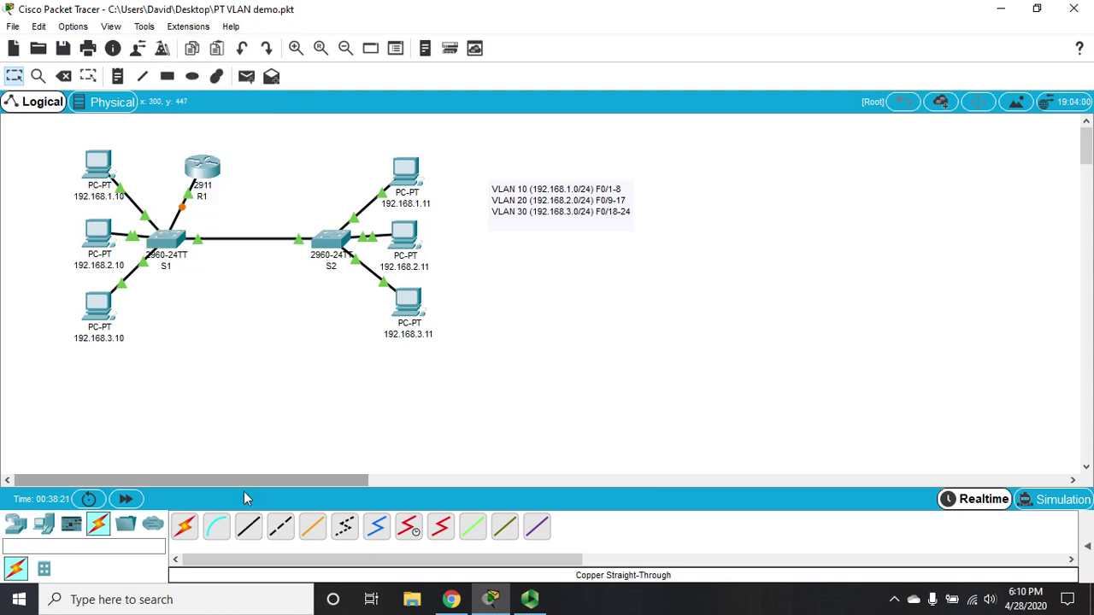
# Step: Cable R1 GigabitEthernet0/1 to S1 FastEthernet0/17 with copper straight-through
pyautogui.click(247, 535)
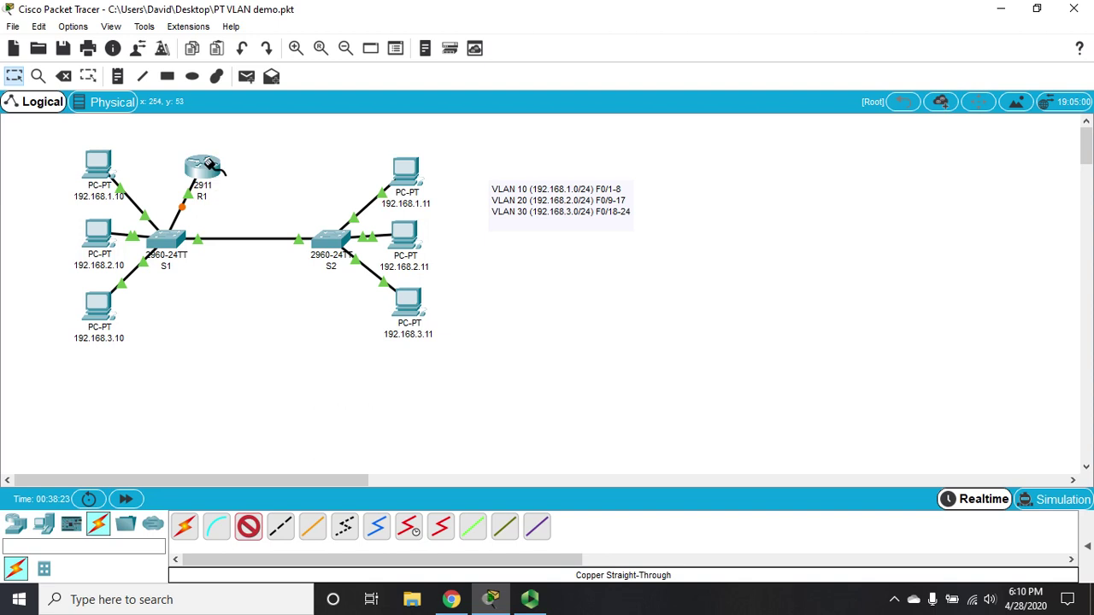
pyautogui.click(206, 164)
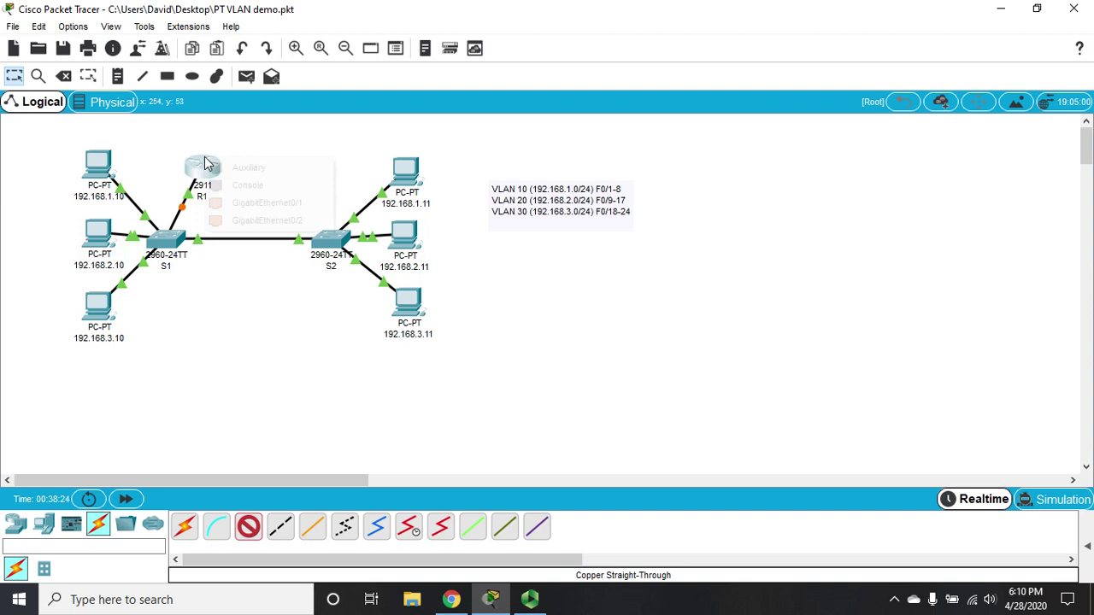
pyautogui.click(248, 205)
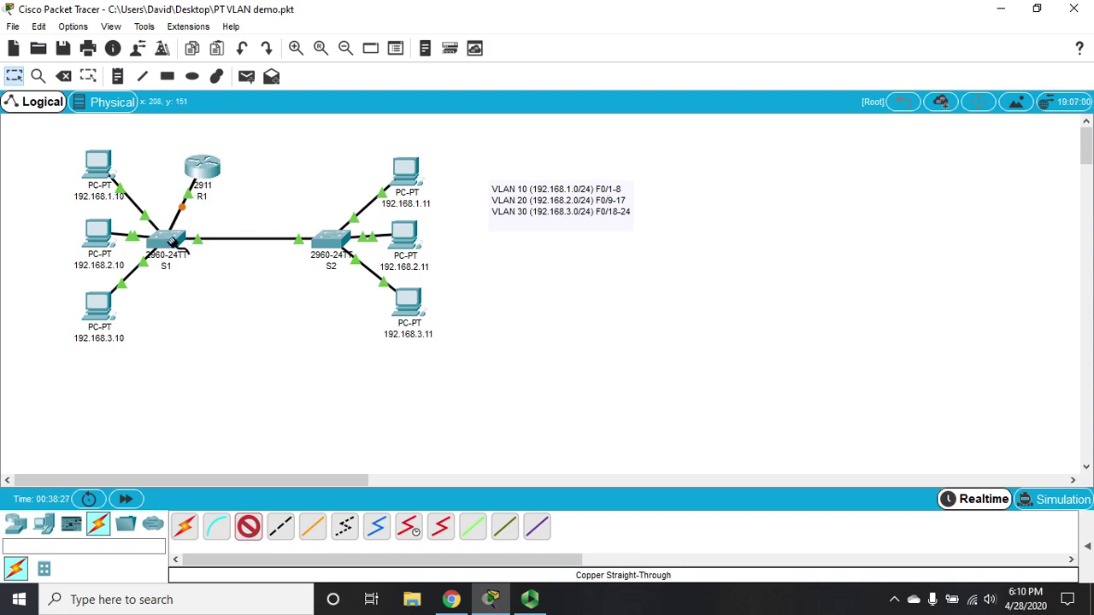
pyautogui.click(169, 242)
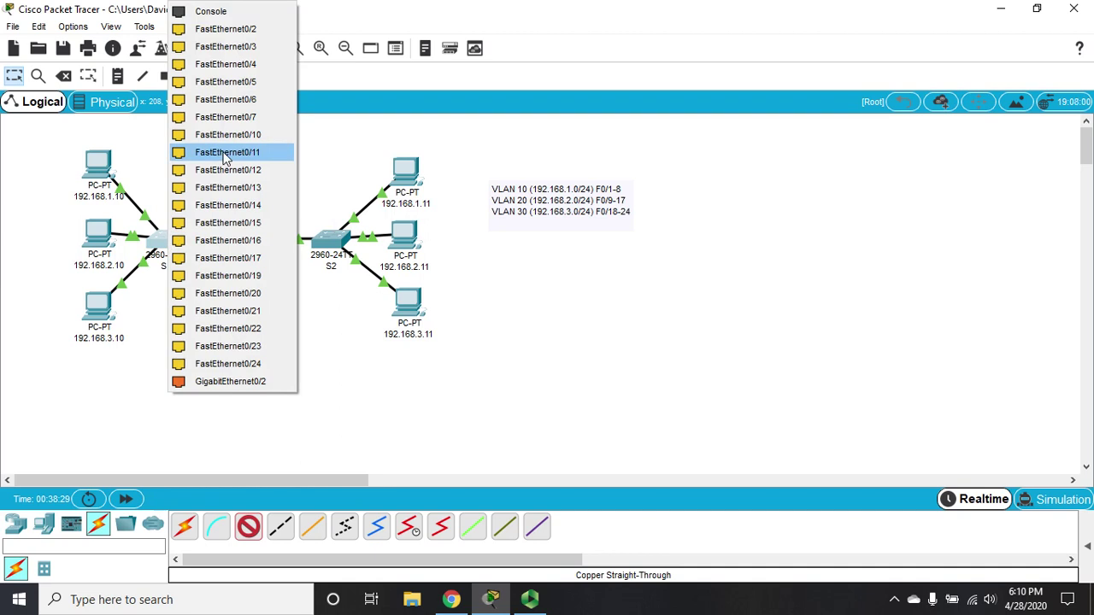
pyautogui.click(229, 265)
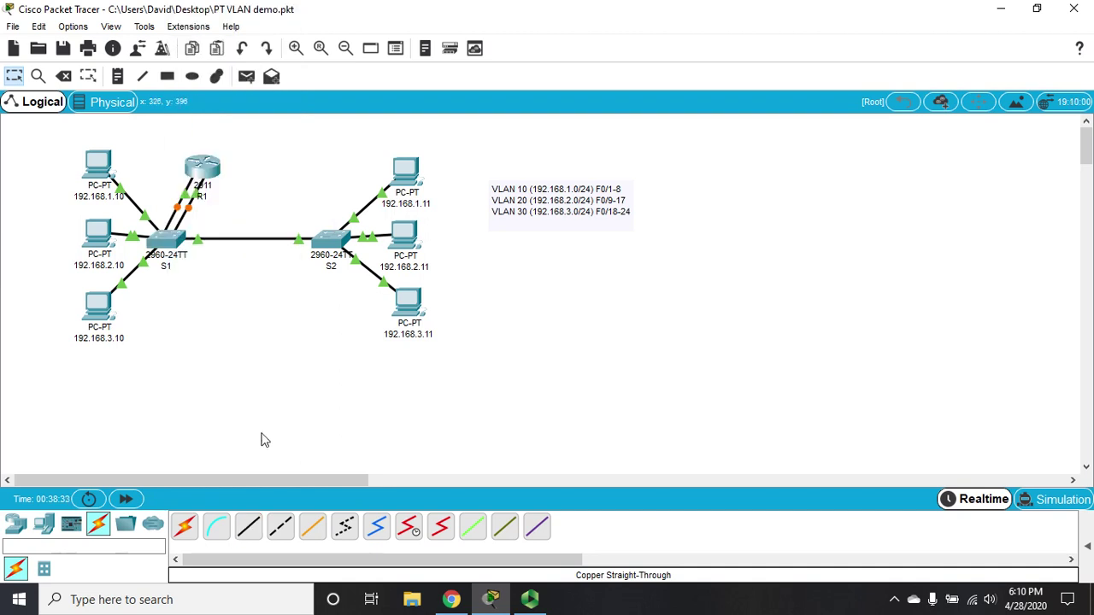
# Step: Cable R1 GigabitEthernet0/2 to S1 FastEthernet0/24 and fast-forward time to bring links up
pyautogui.click(245, 528)
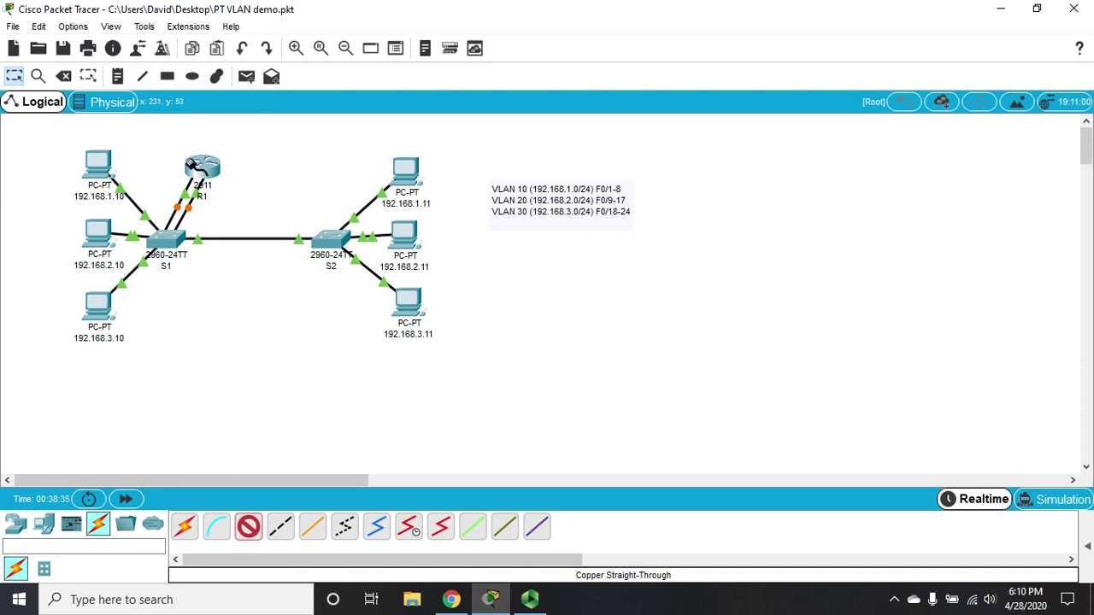
pyautogui.click(212, 171)
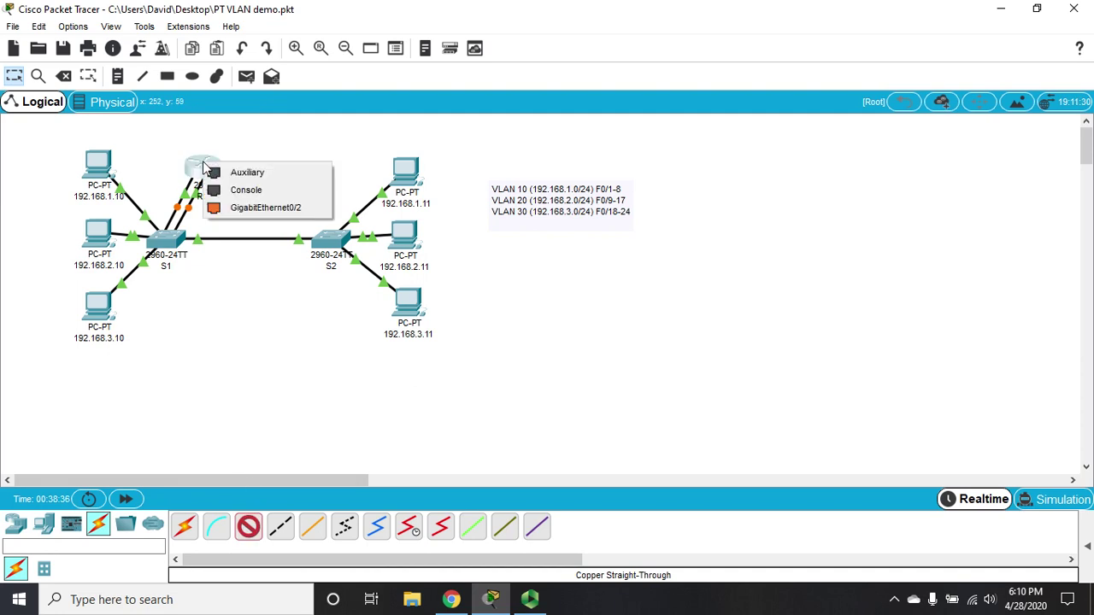
pyautogui.click(261, 211)
pyautogui.click(164, 244)
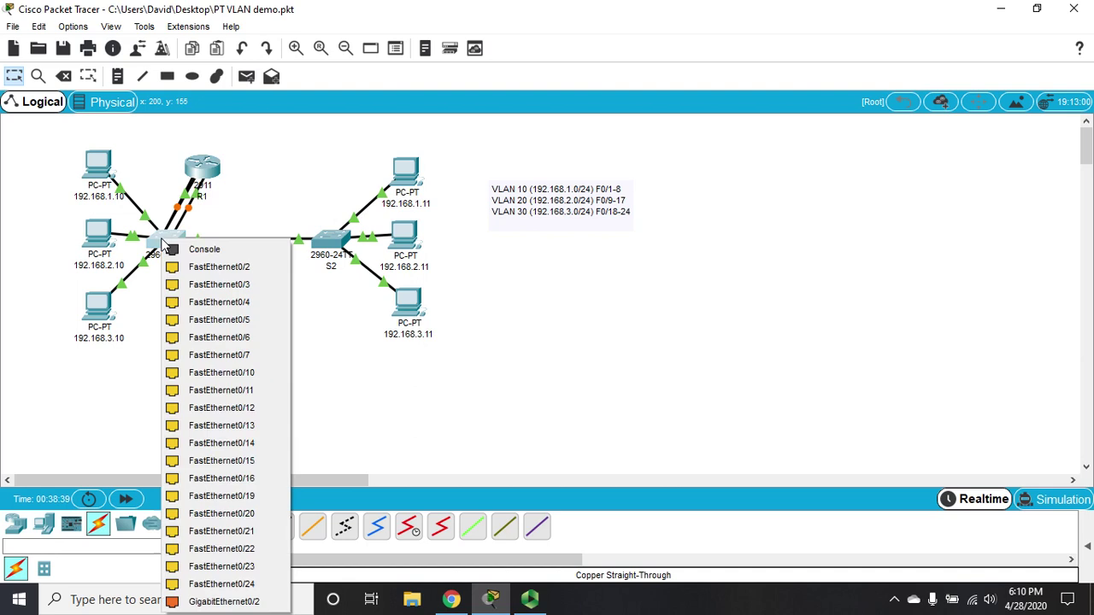
pyautogui.click(210, 584)
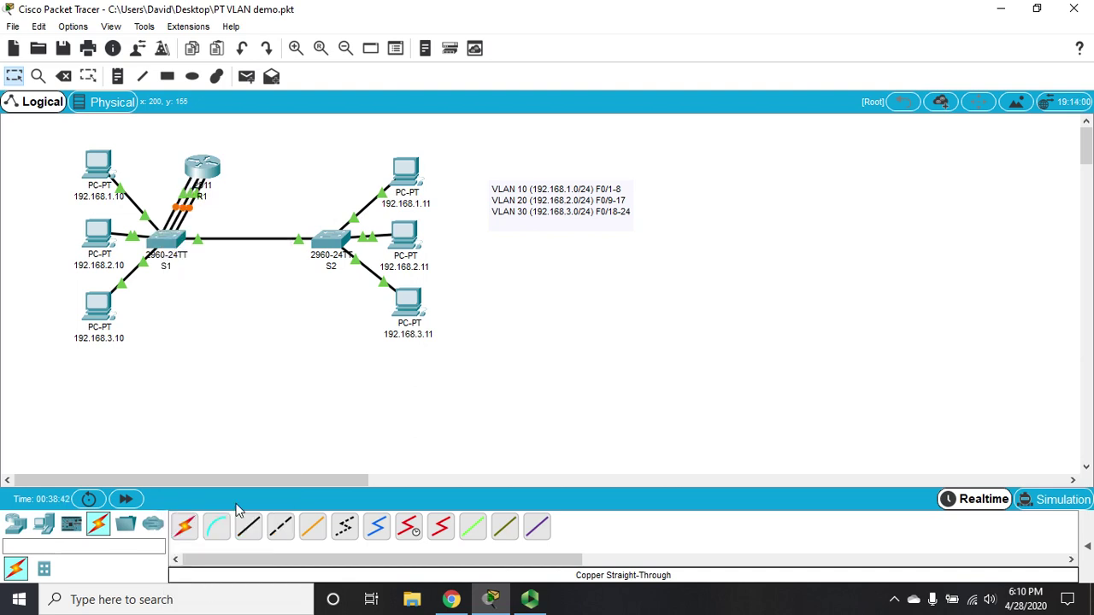
pyautogui.click(125, 501)
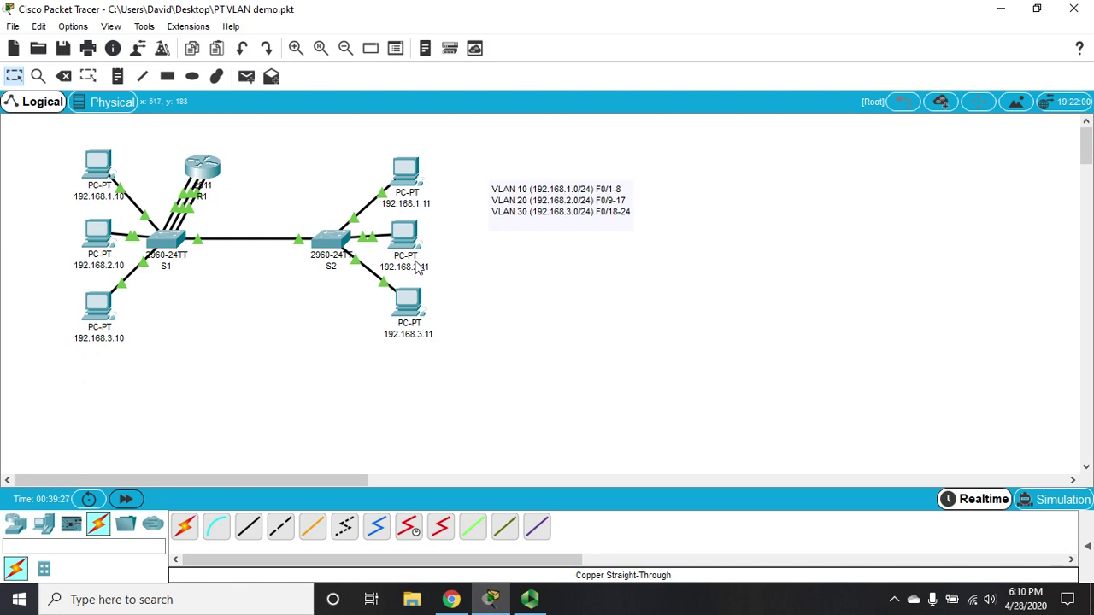
# Step: Open the Command Prompt on PC 192.168.1.10 and move its window aside
pyautogui.click(97, 167)
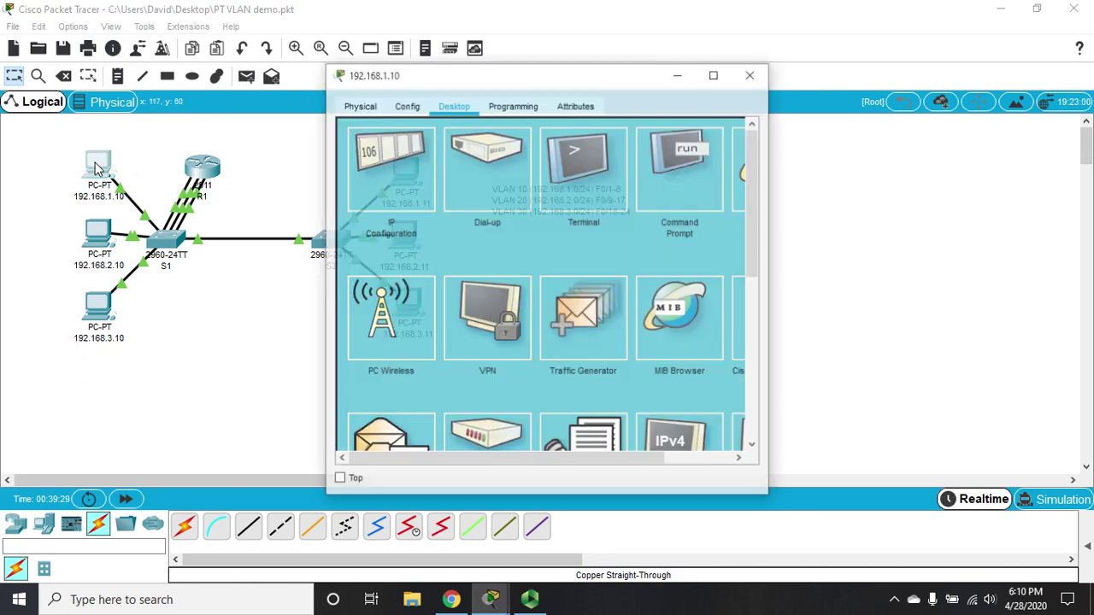
pyautogui.click(490, 170)
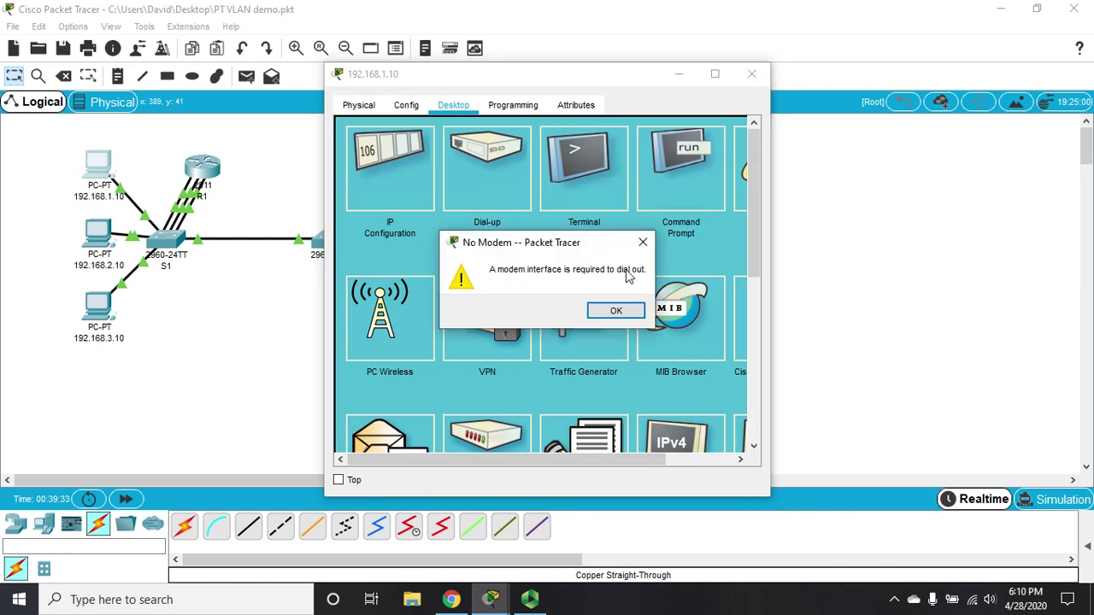
pyautogui.click(616, 310)
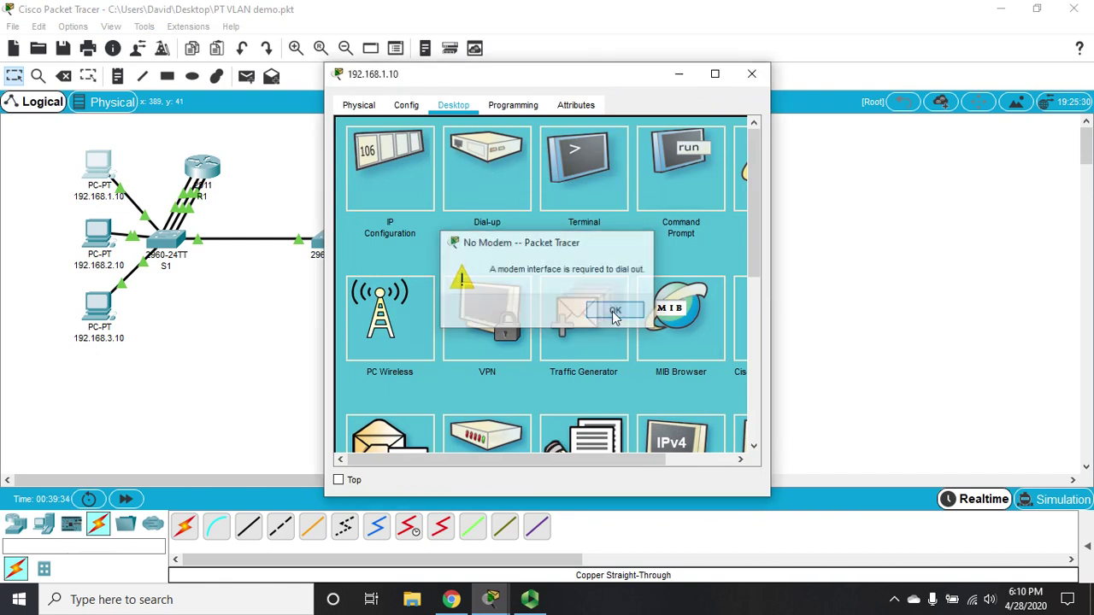
pyautogui.click(675, 159)
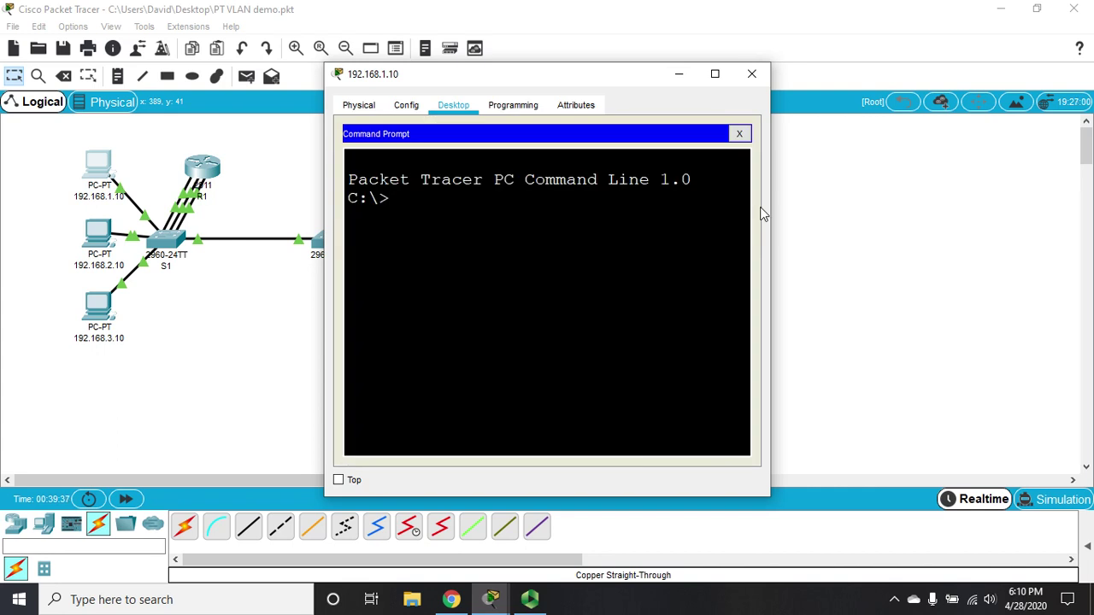
pyautogui.moveTo(635, 78); pyautogui.dragTo(788, 79)
# Step: Ping 192.168.2.11, getting 3 of 4 replies, and widen the window to read the output
pyautogui.write('ping 192.1')
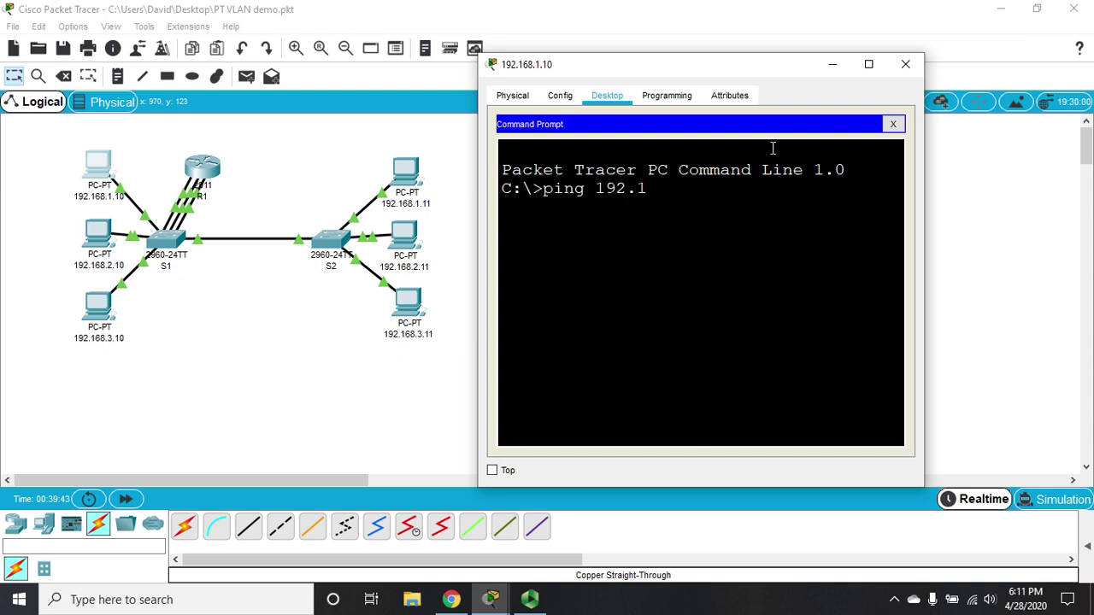
pyautogui.write('68.2.11')
pyautogui.press('Return')
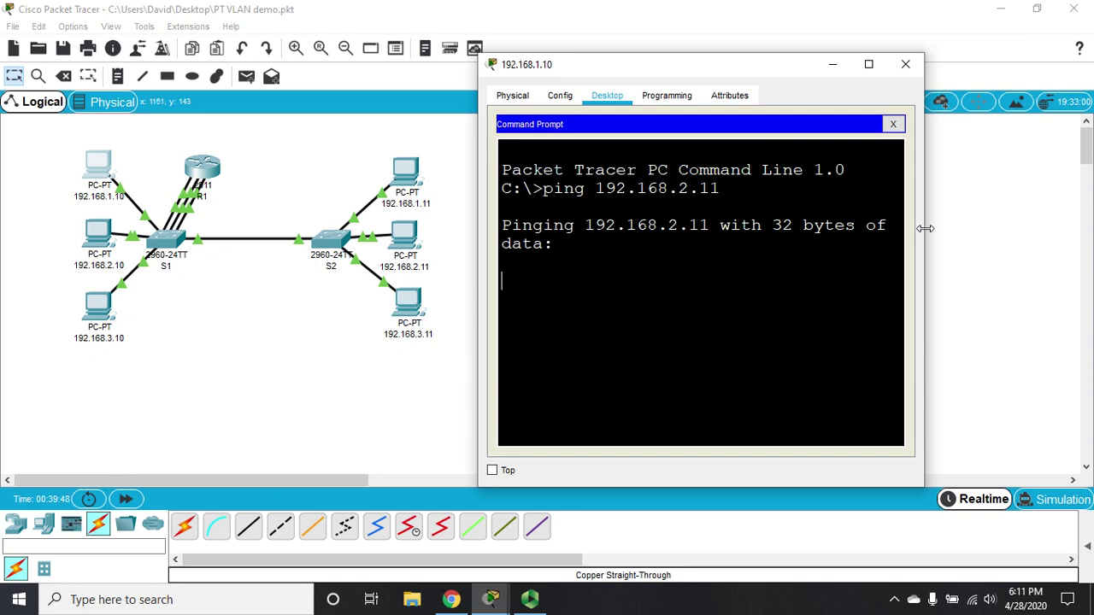
pyautogui.moveTo(926, 228); pyautogui.dragTo(1051, 203)
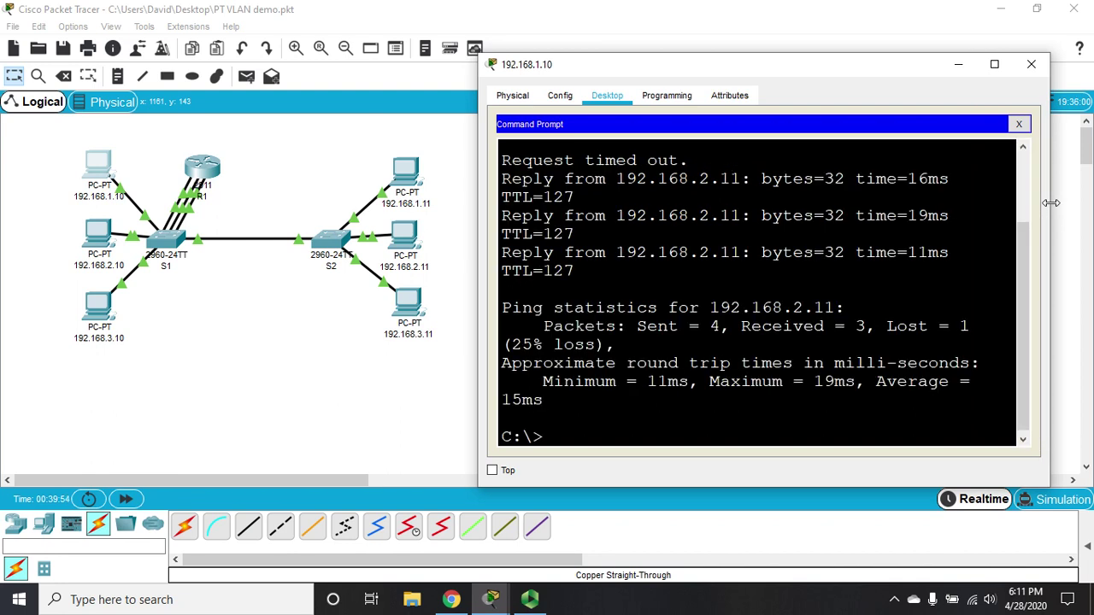
pyautogui.moveTo(1052, 240); pyautogui.dragTo(1084, 239)
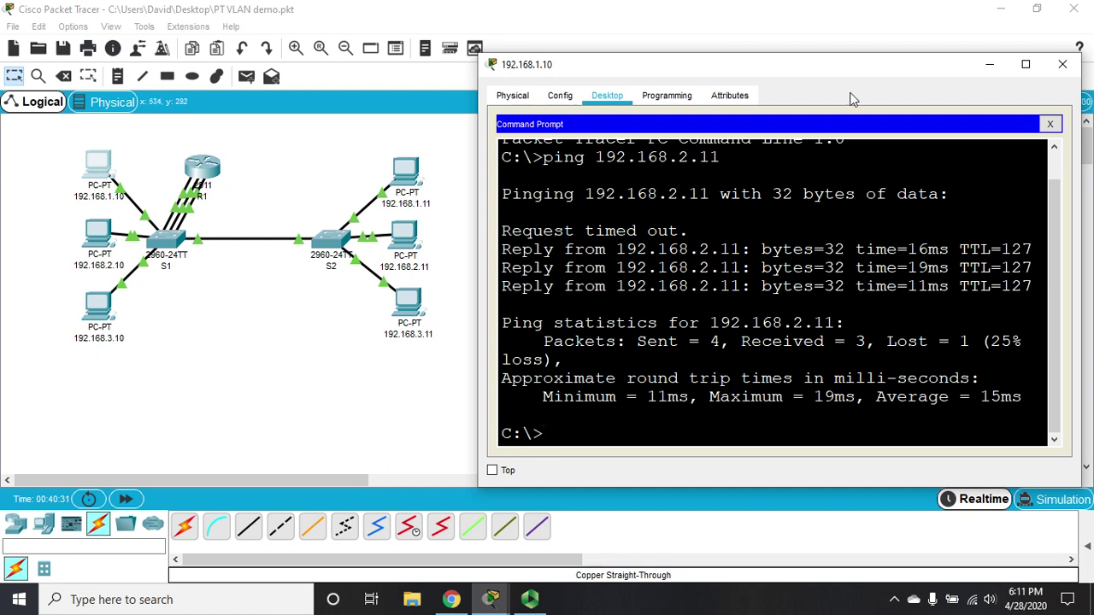
pyautogui.click(1060, 67)
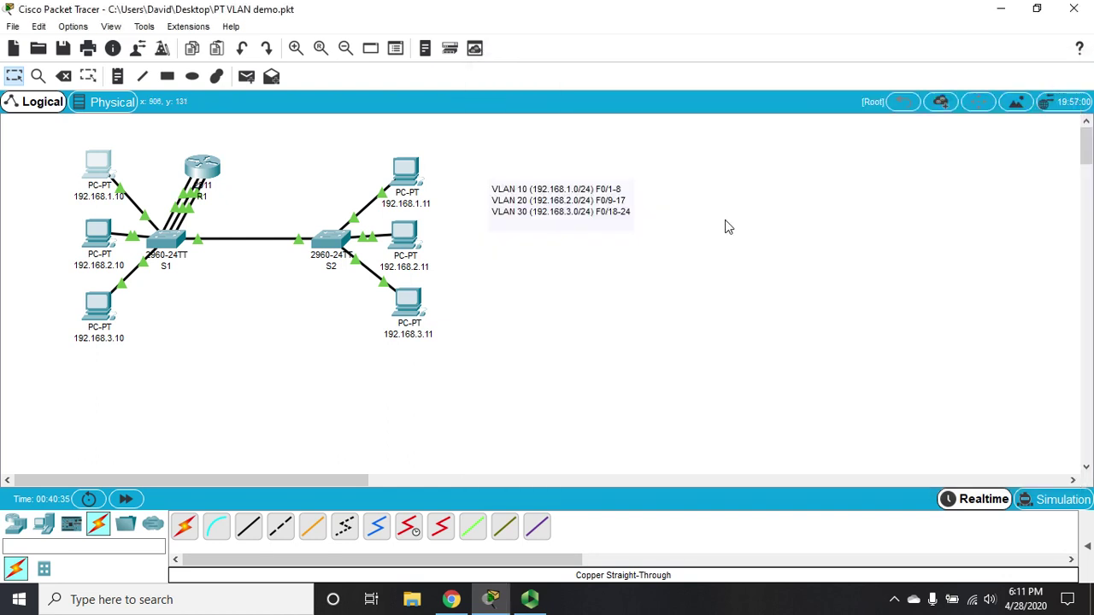